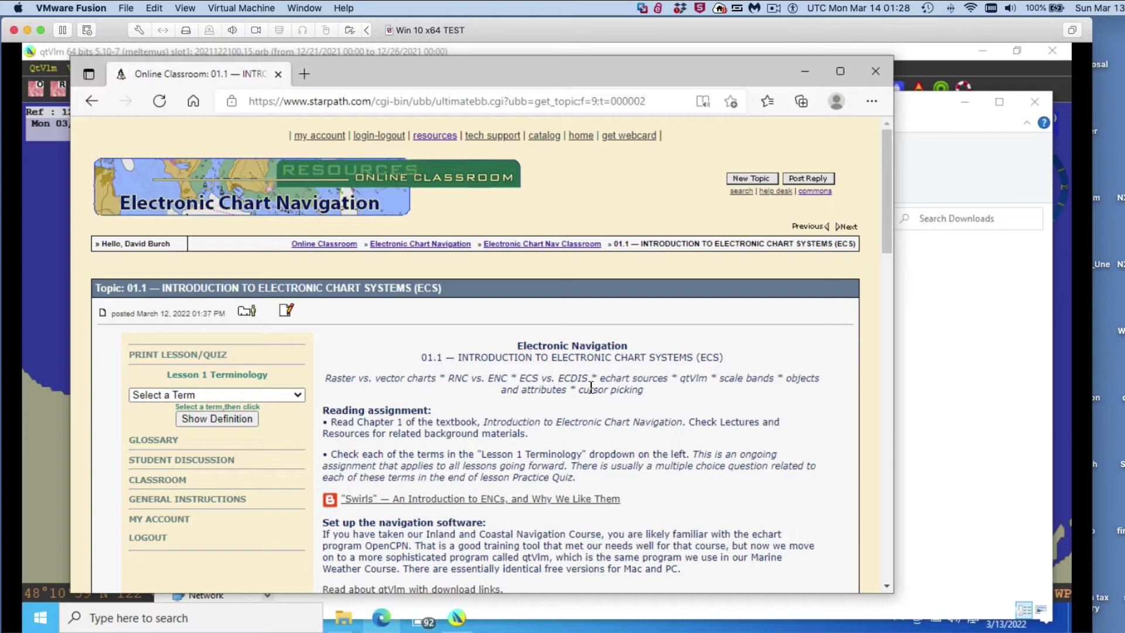
Step: Download Sample_Training_Charts.zip from Step 2 of the lesson page and show the downloaded file in its folder
scroll(591, 388, down, 4)
scroll(591, 388, up, 4)
scroll(624, 404, down, 2)
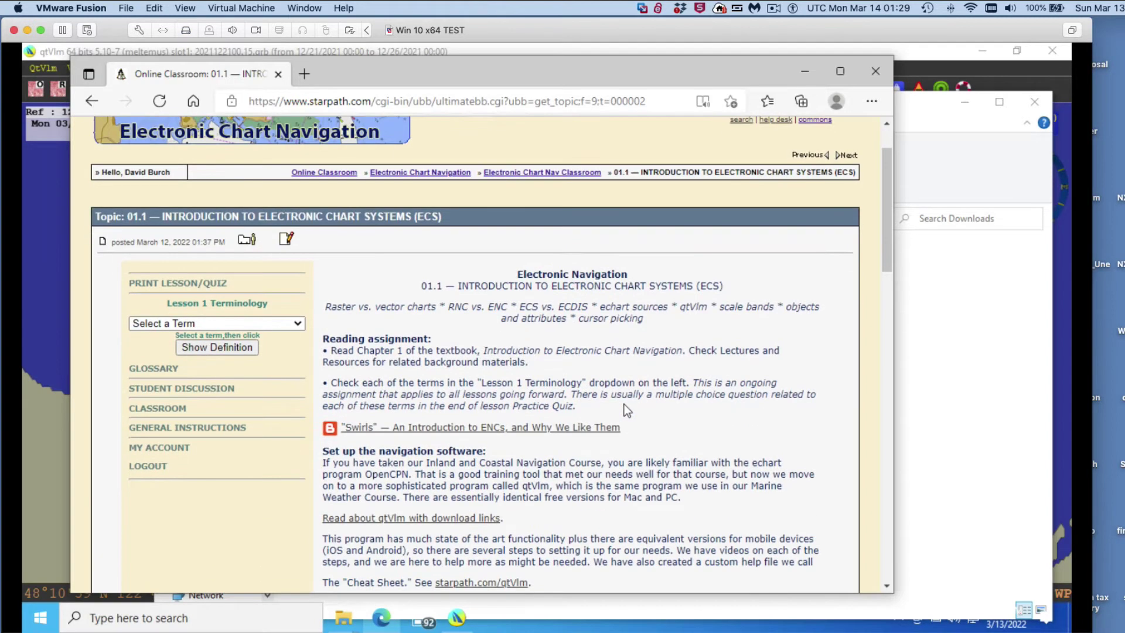
scroll(624, 404, up, 2)
scroll(624, 404, down, 6)
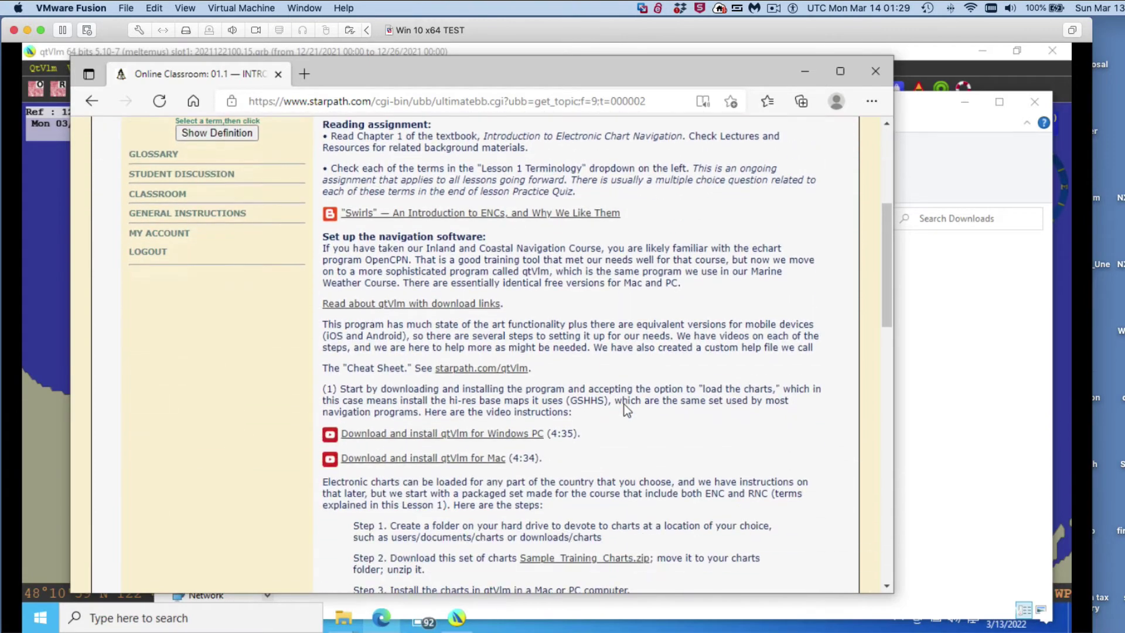
scroll(641, 393, down, 1)
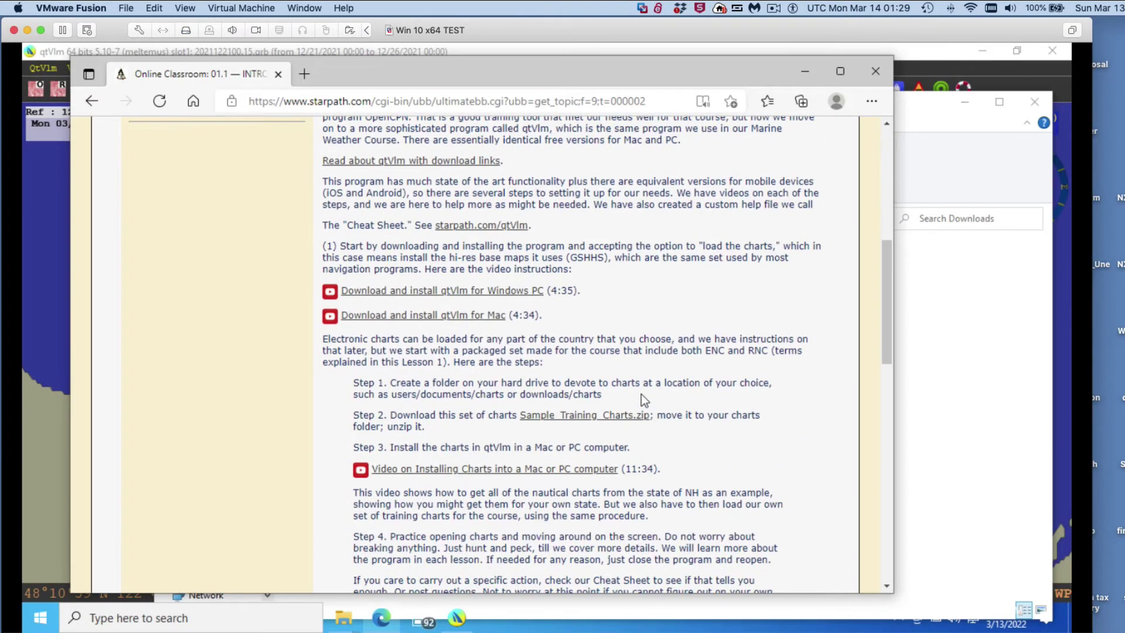
click(576, 416)
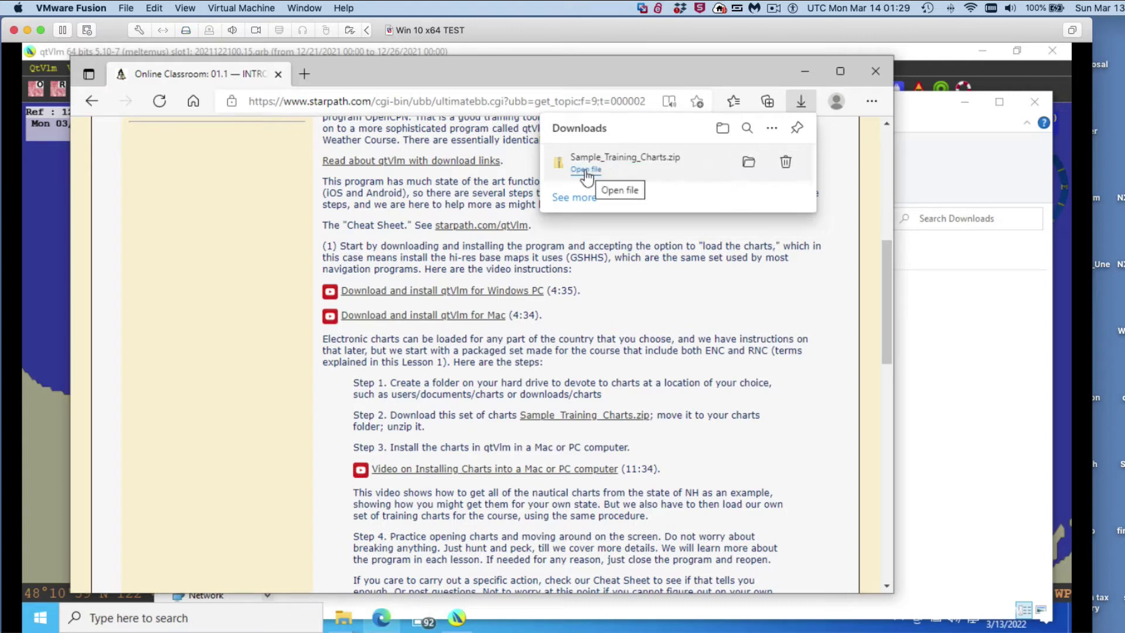
click(747, 166)
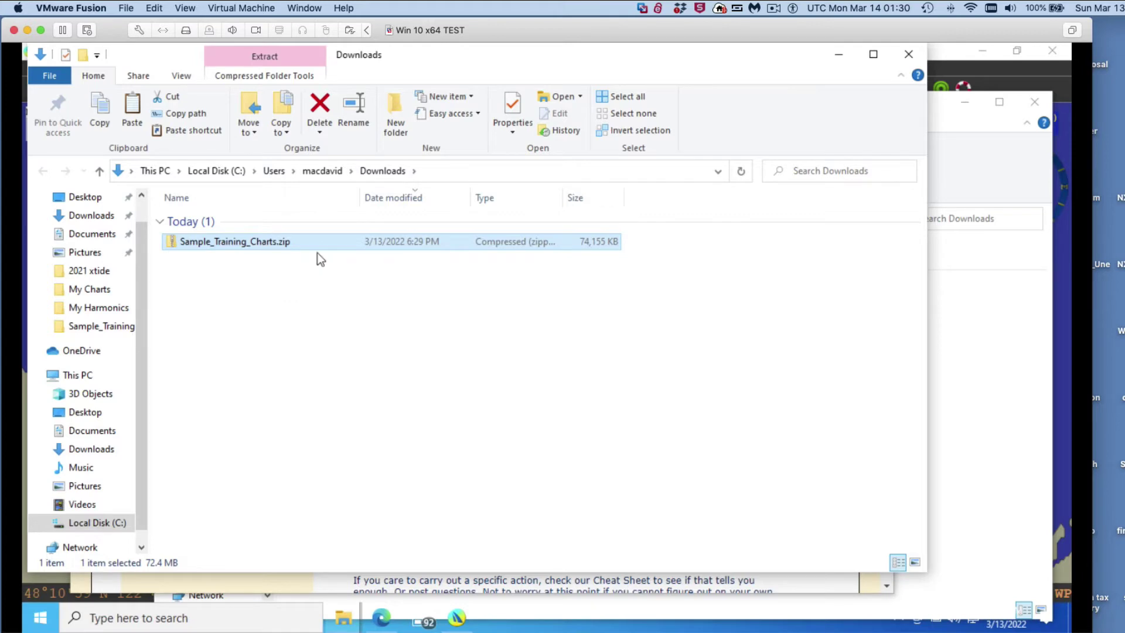
Step: Copy Sample_Training_Charts.zip from Downloads into the My Charts folder under Documents, My qtVlm Data
right_click(323, 241)
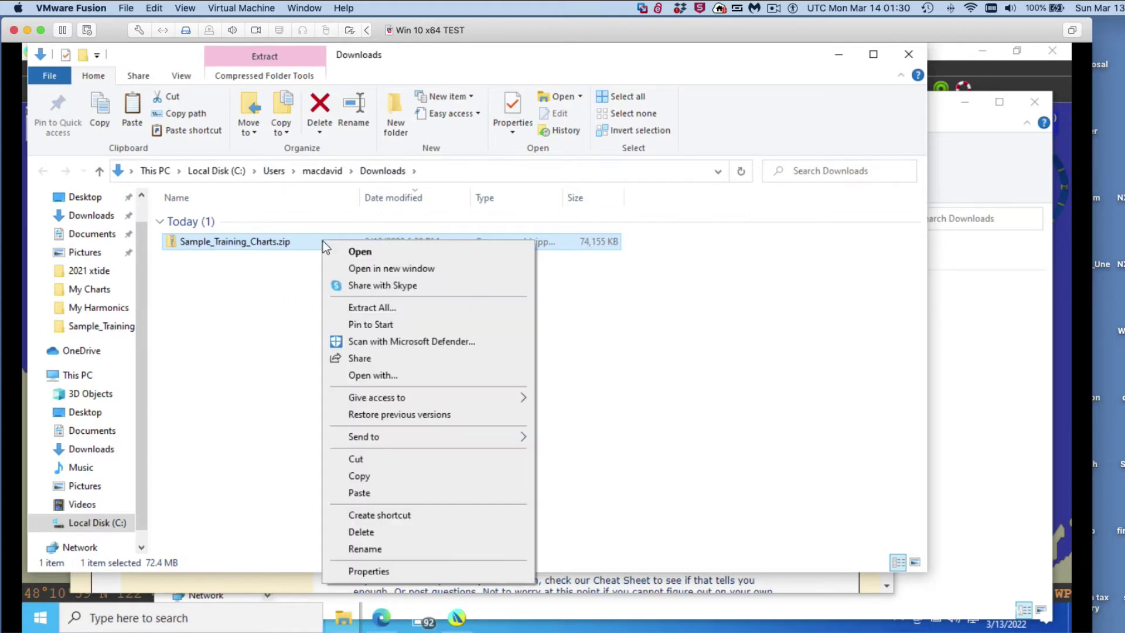
click(372, 478)
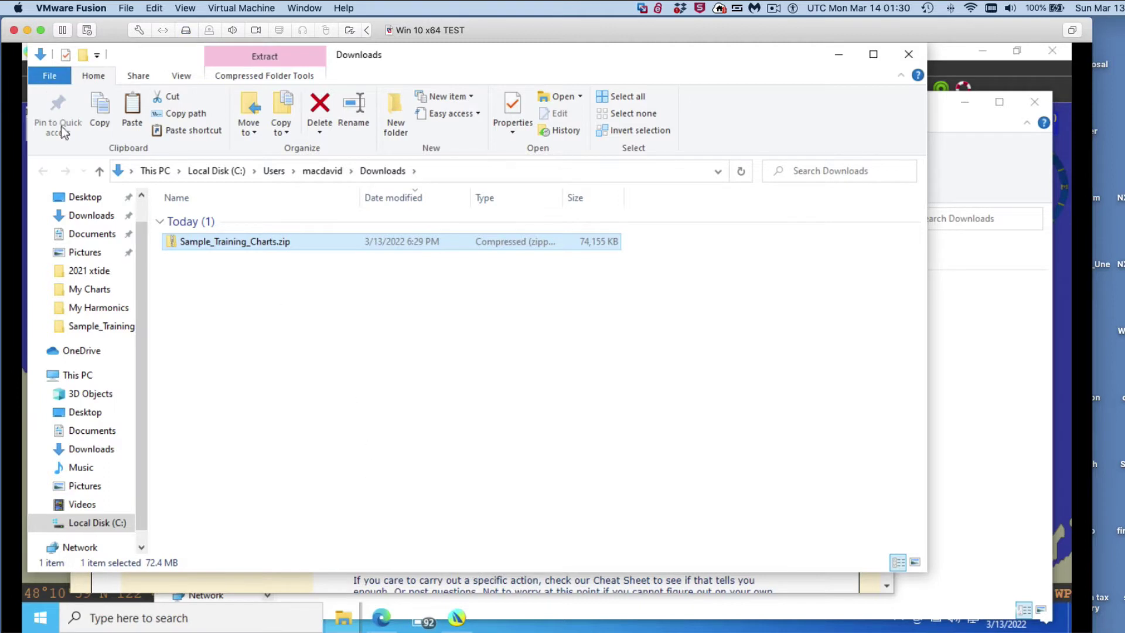
click(89, 239)
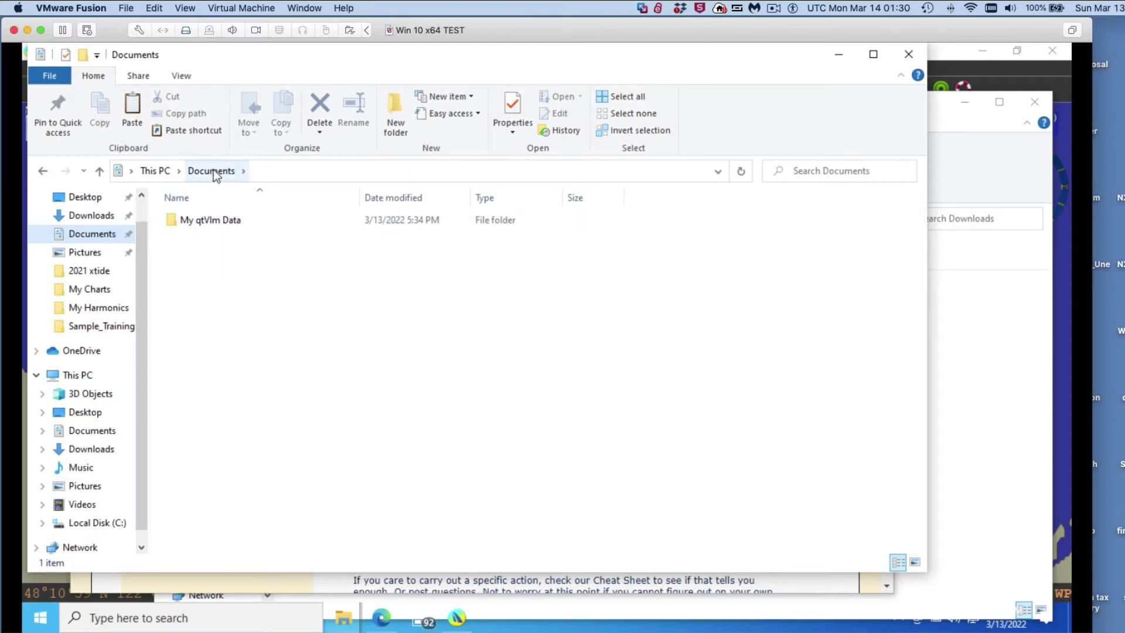
click(224, 226)
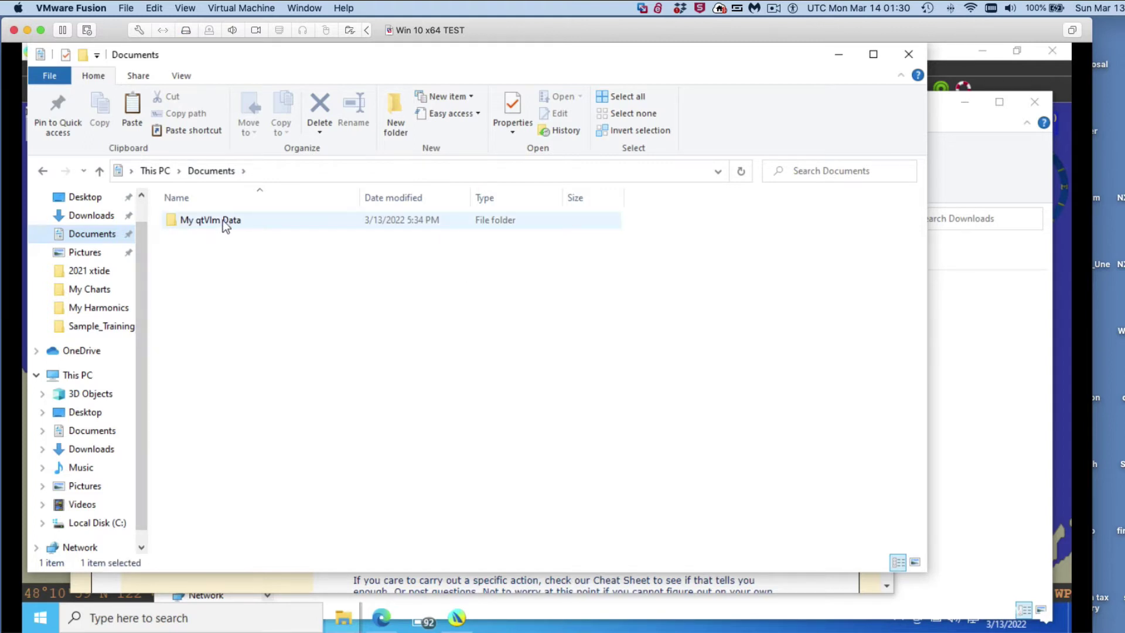
double_click(223, 221)
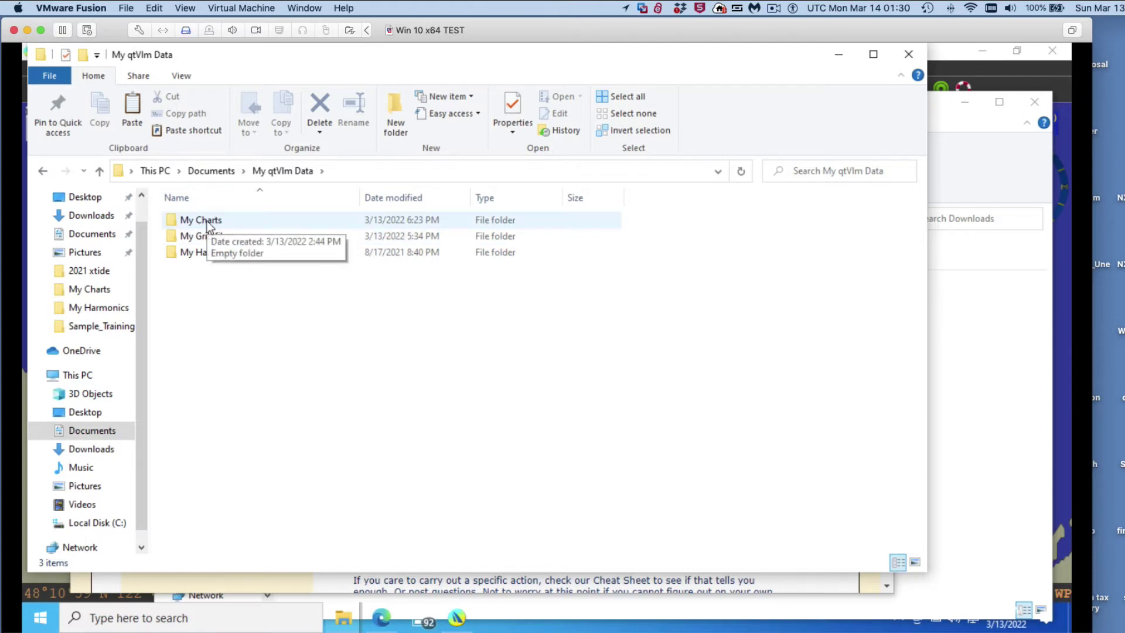
double_click(207, 222)
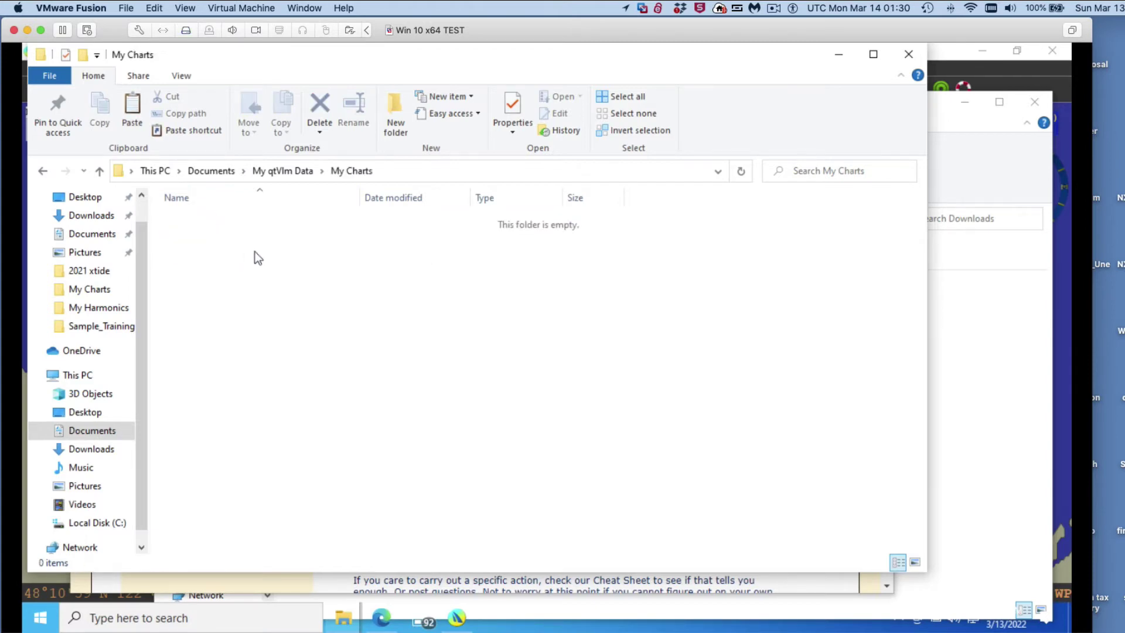
right_click(296, 267)
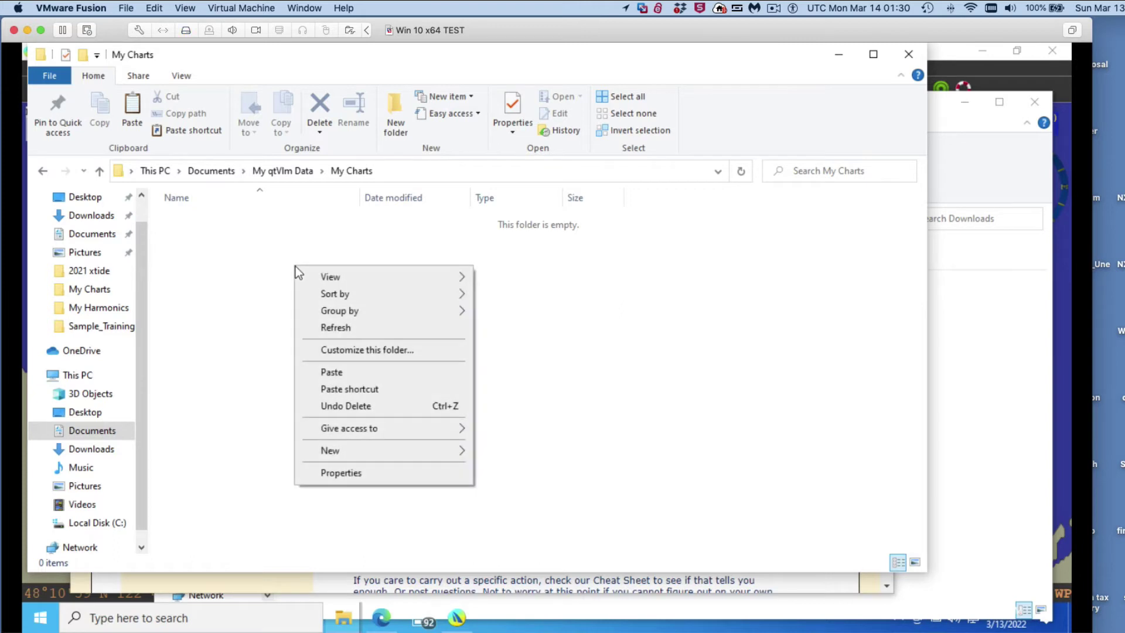
click(326, 375)
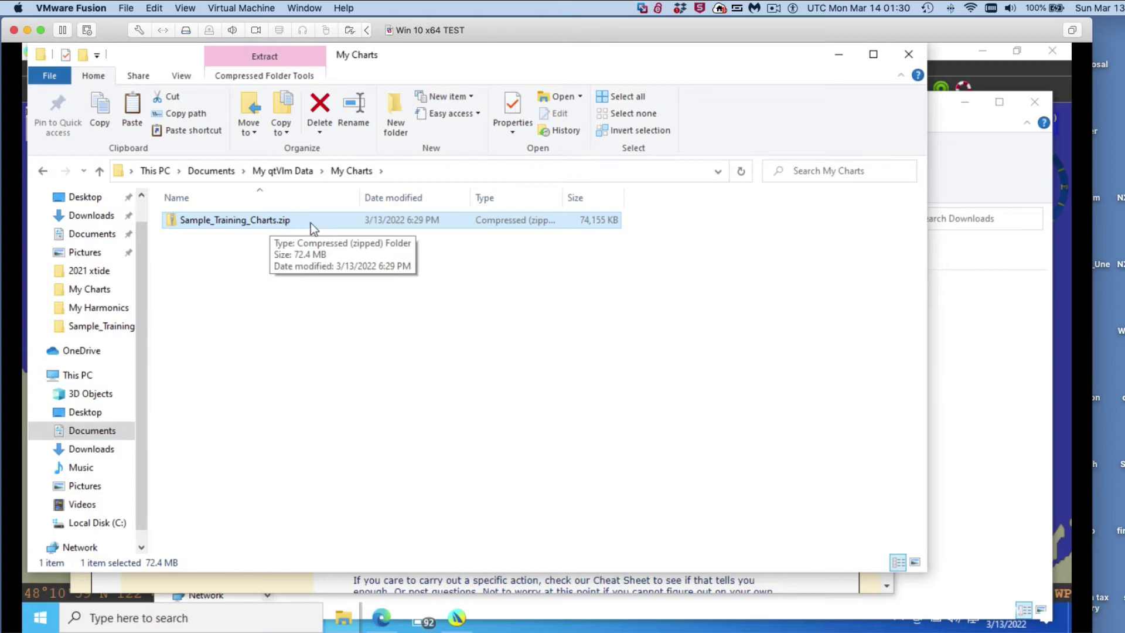
Step: Extract all files from Sample_Training_Charts.zip with the My Charts folder itself as the destination
right_click(294, 222)
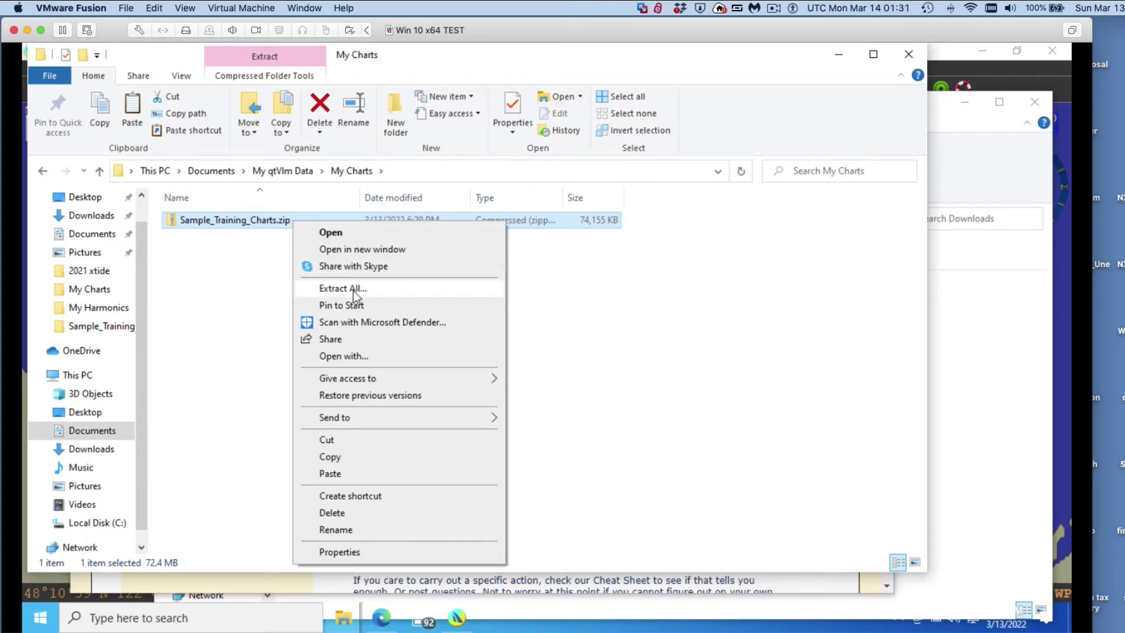
click(353, 289)
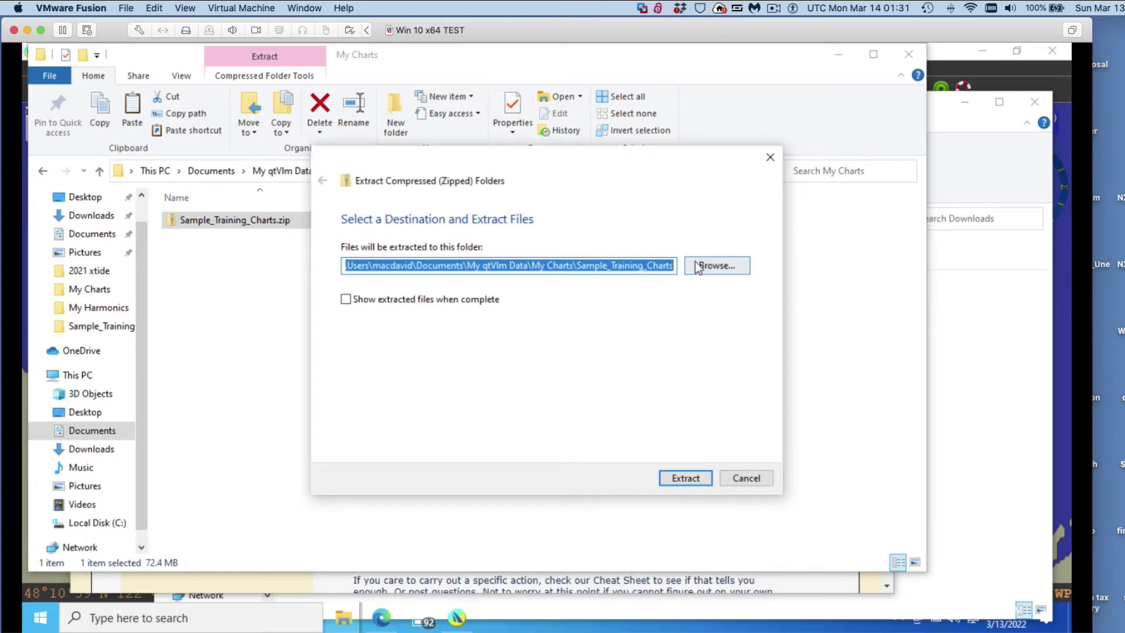
click(715, 266)
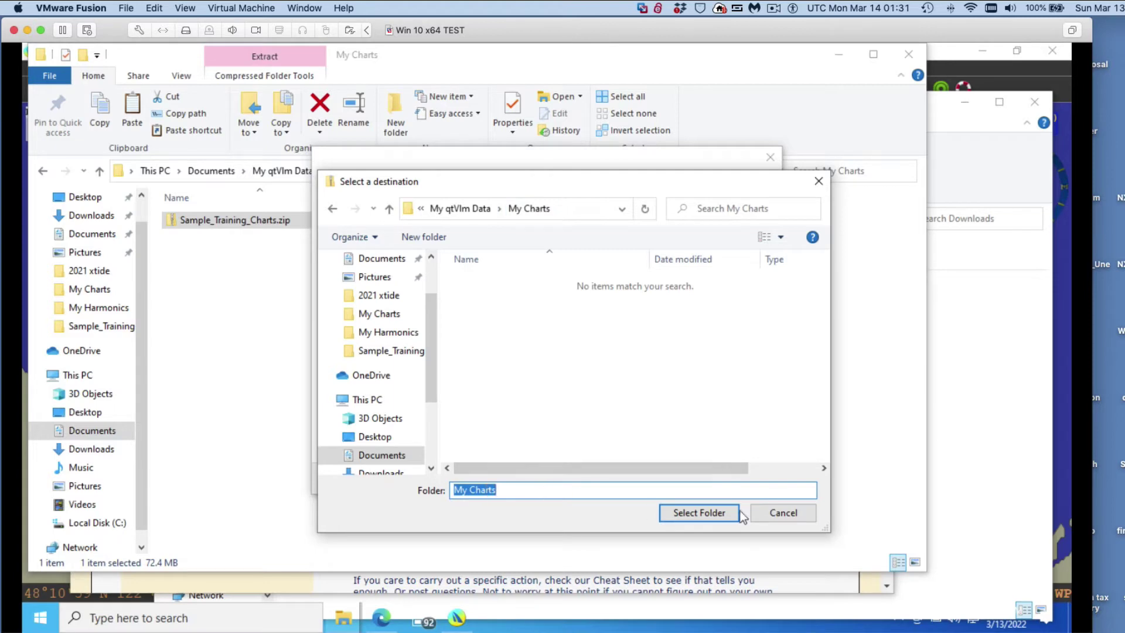
click(718, 514)
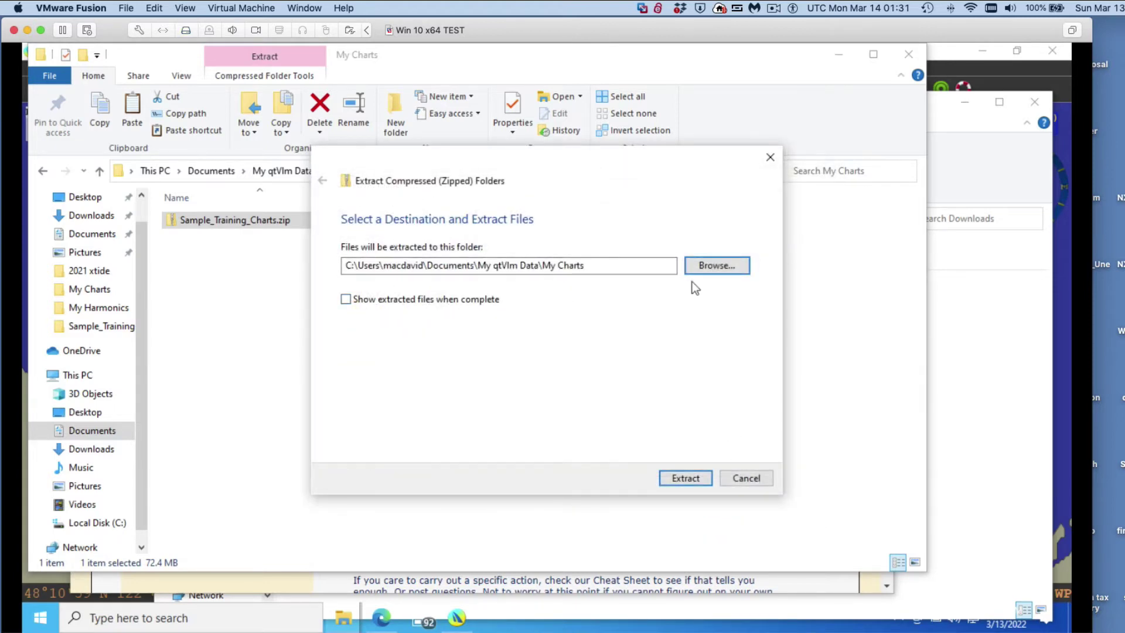
click(687, 479)
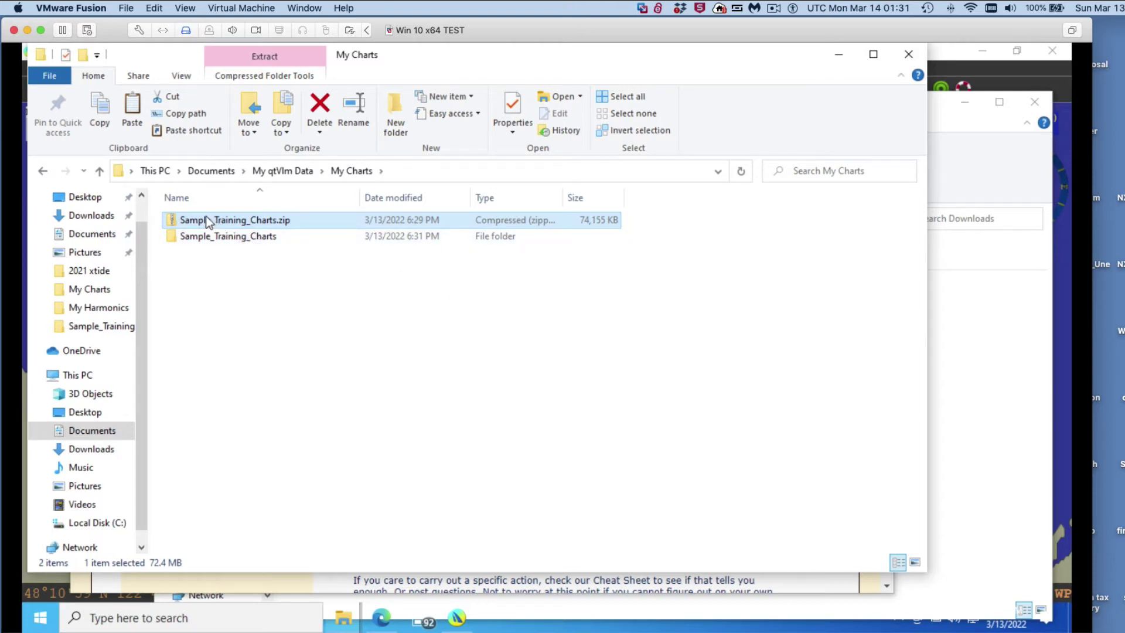
Step: Check the contents of the extracted Sample_Training_Charts folder and delete Sample_Training_Charts.zip from My Charts
click(227, 238)
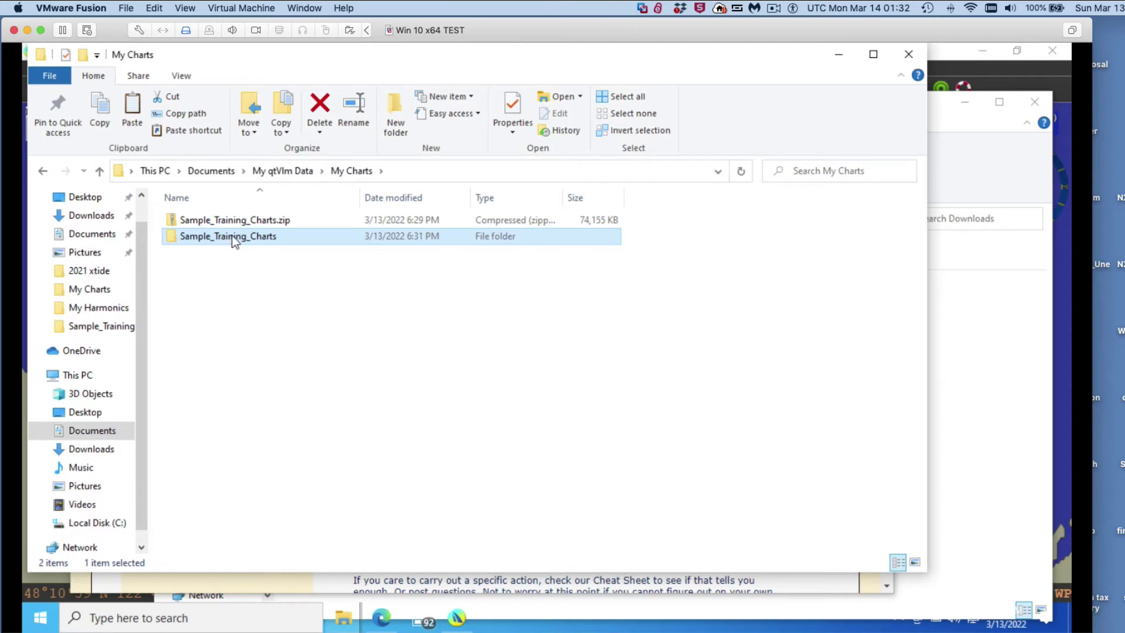
double_click(233, 237)
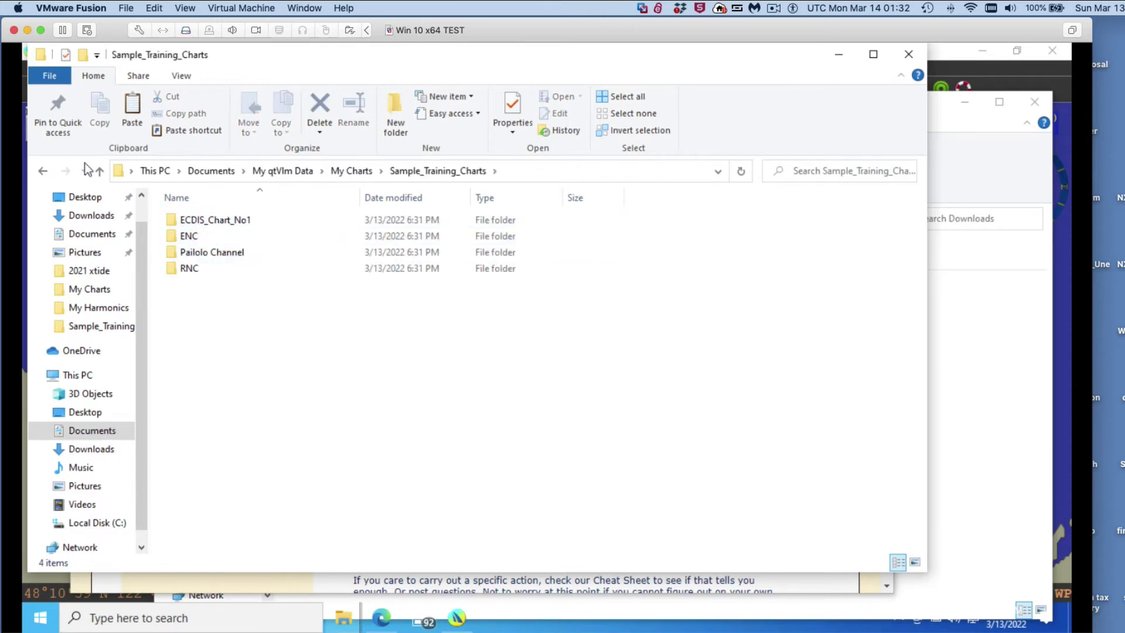
click(101, 171)
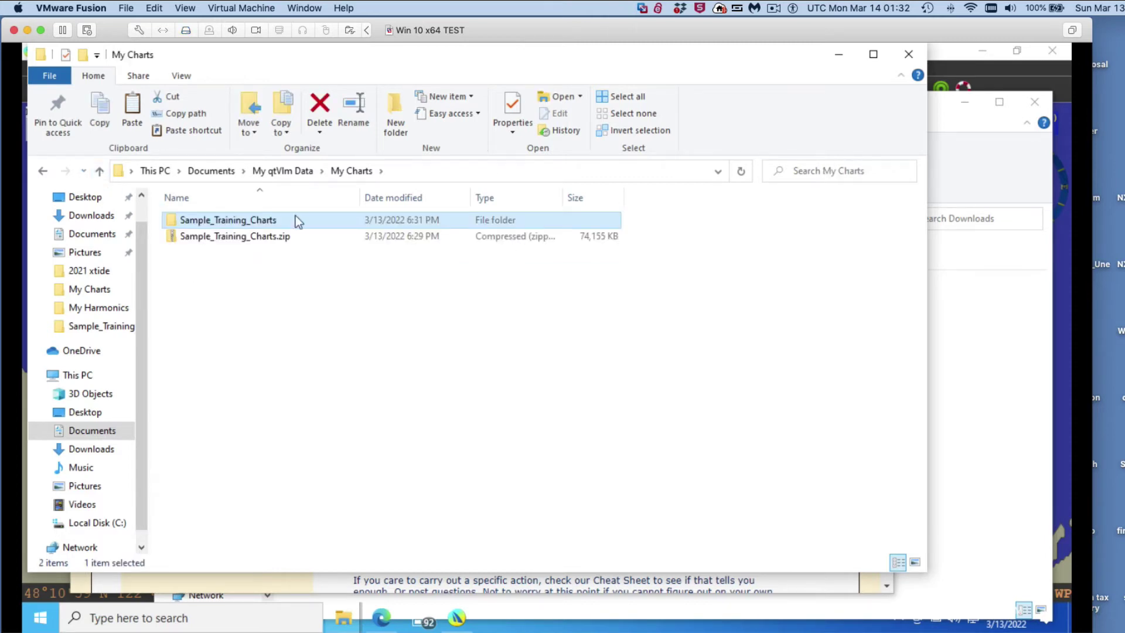
click(304, 235)
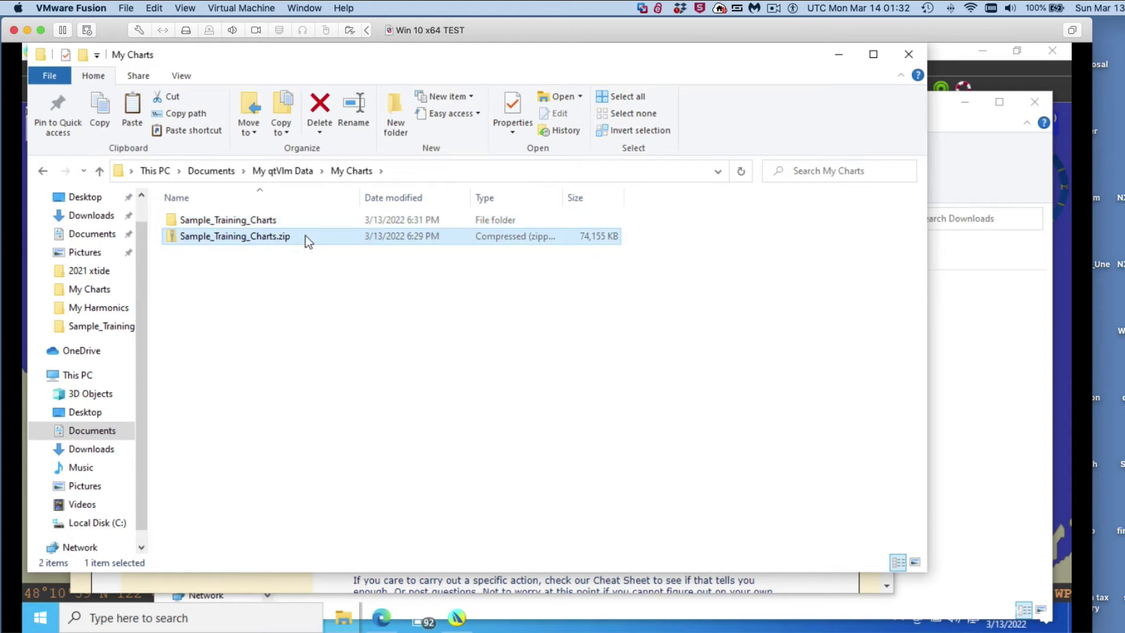
click(318, 109)
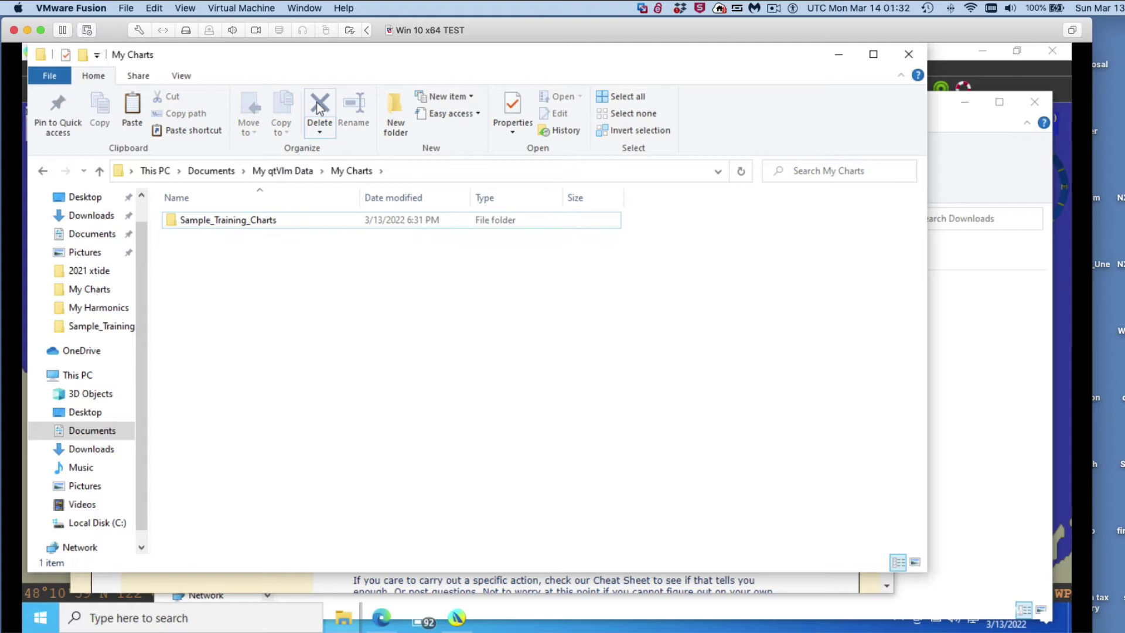
Step: Examine the ENC, RNC and ECDIS_Chart_No1 folders inside the extracted Sample_Training_Charts folder
double_click(246, 221)
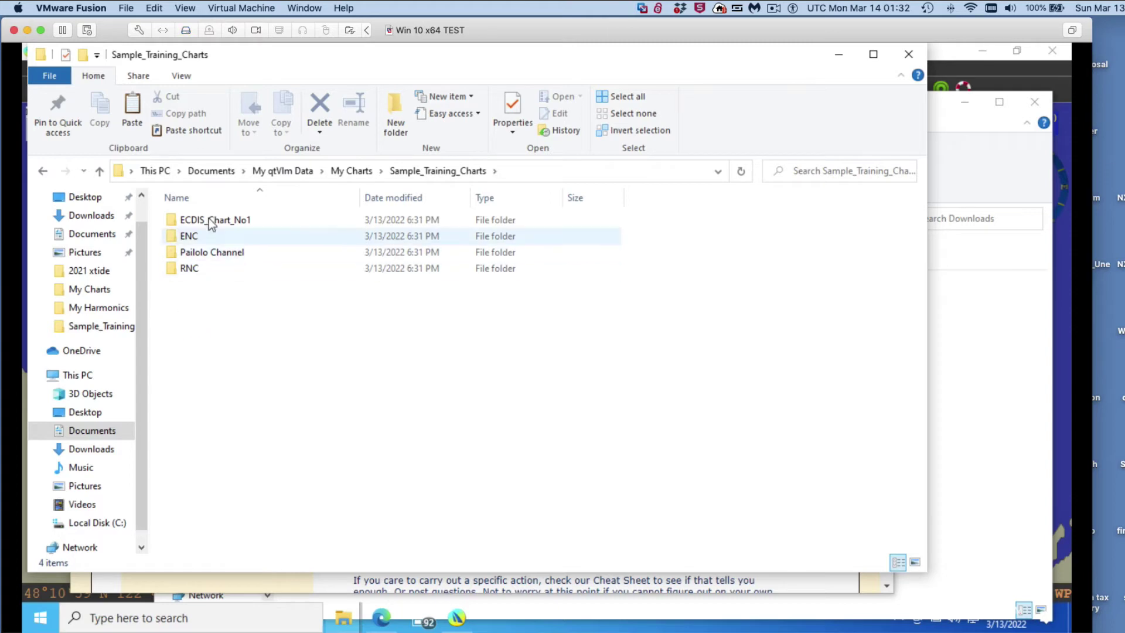
double_click(188, 237)
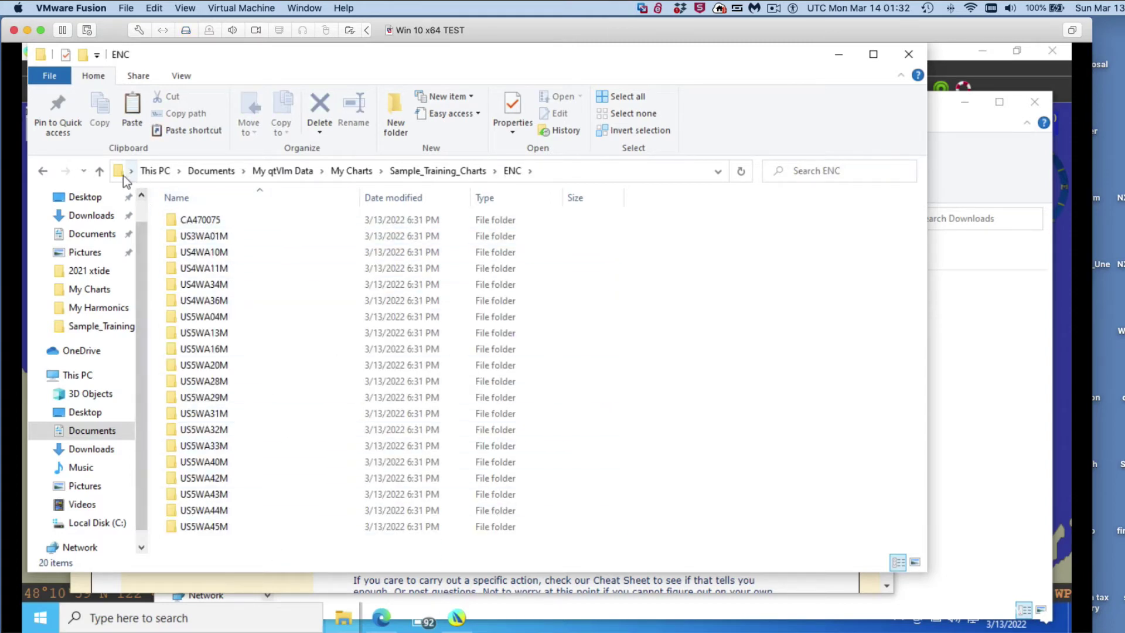
click(99, 171)
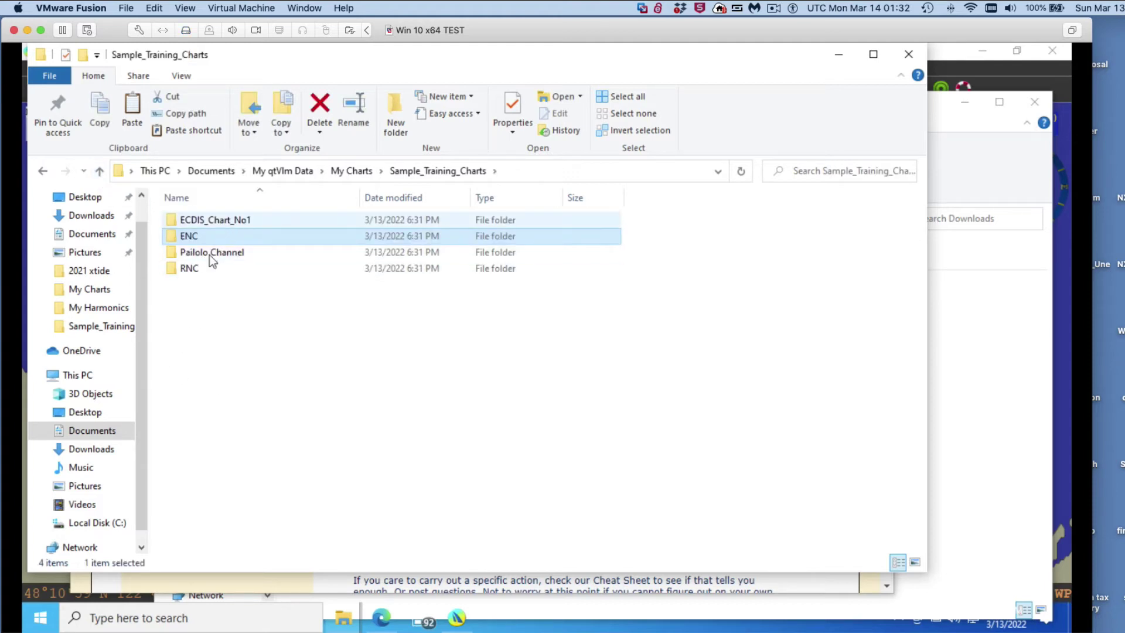
double_click(191, 267)
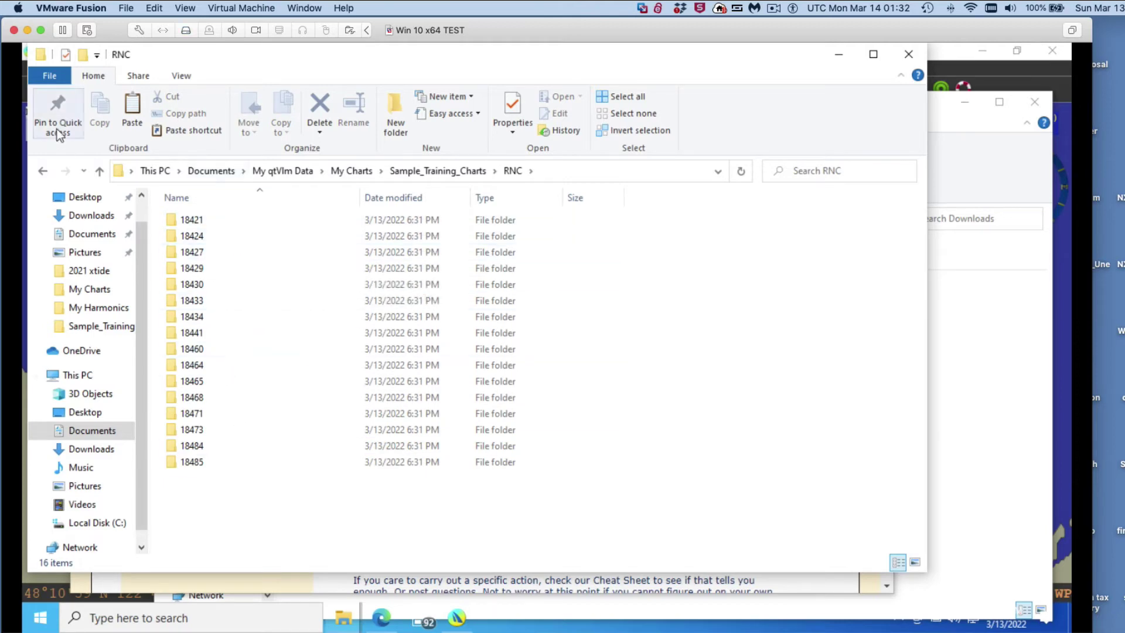
click(99, 172)
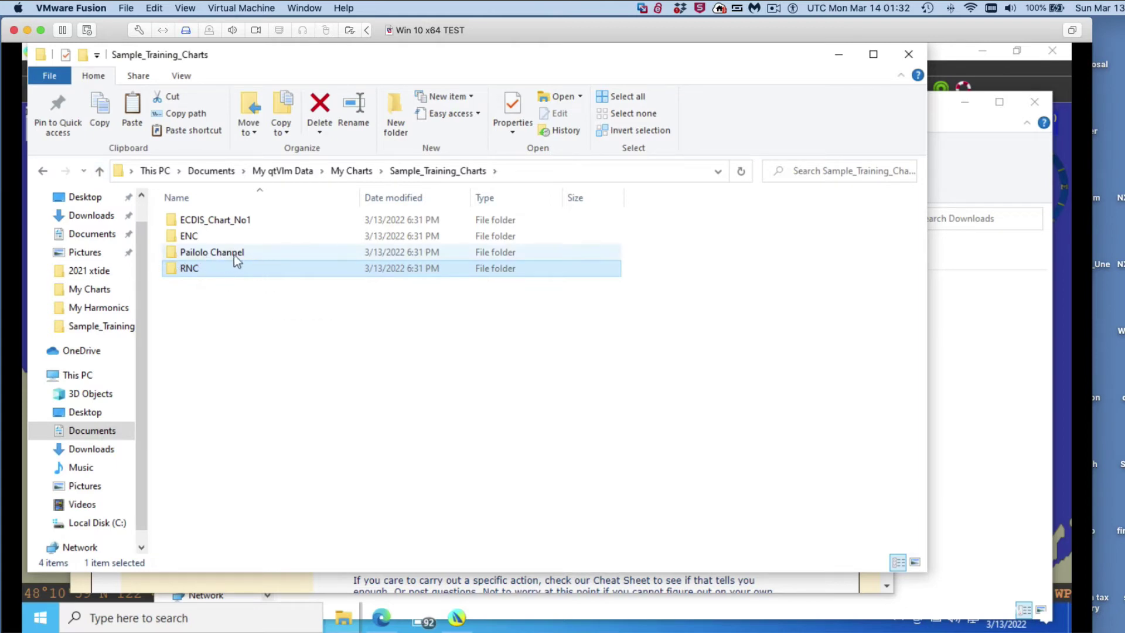
double_click(174, 221)
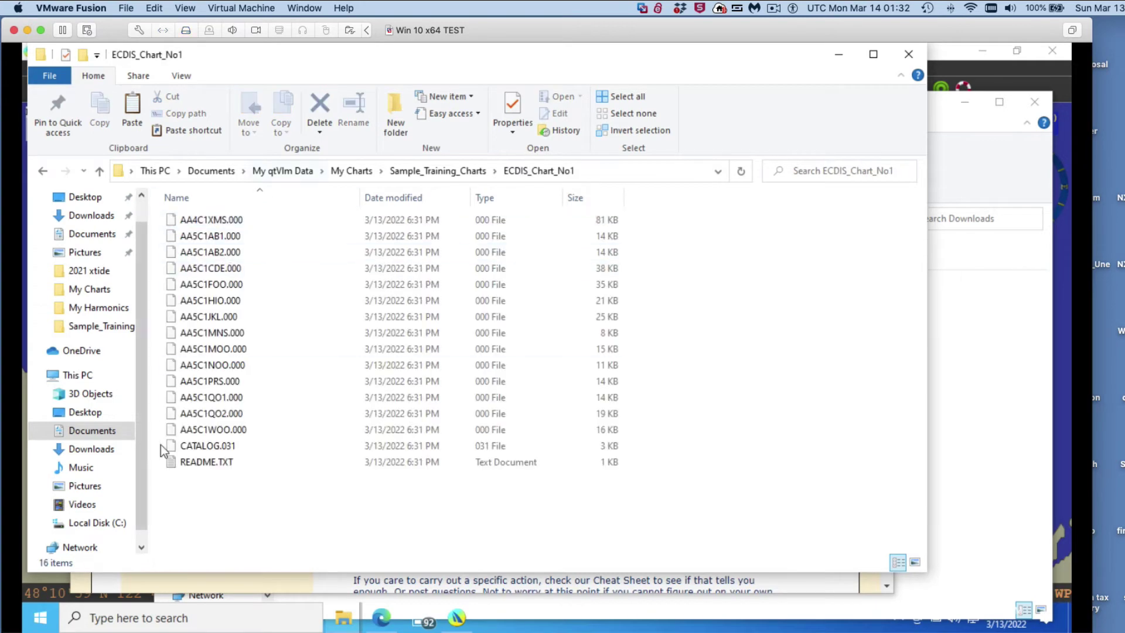
click(99, 171)
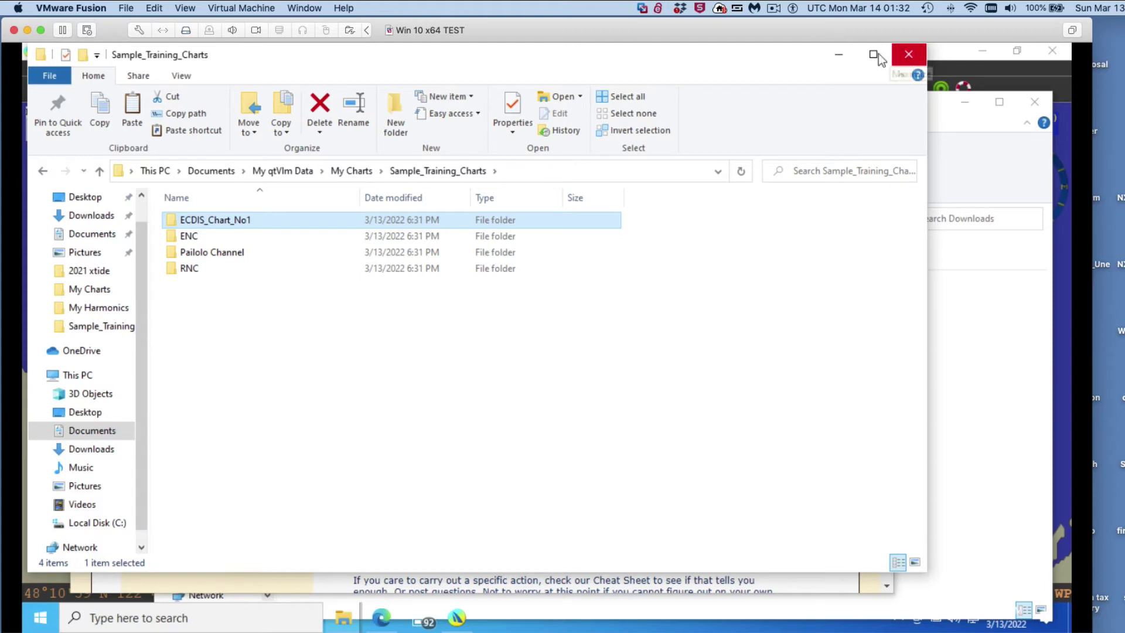
Step: Minimize the file and browser windows to switch to qtVlm, and open its configuration settings
key(alt+Tab)
click(840, 56)
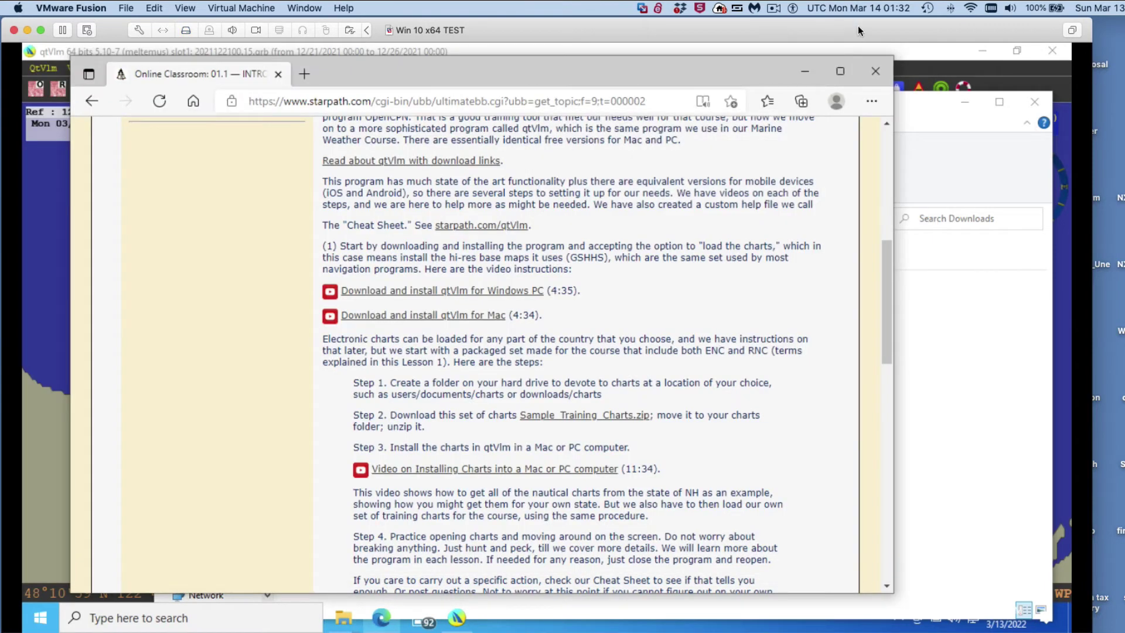
click(802, 75)
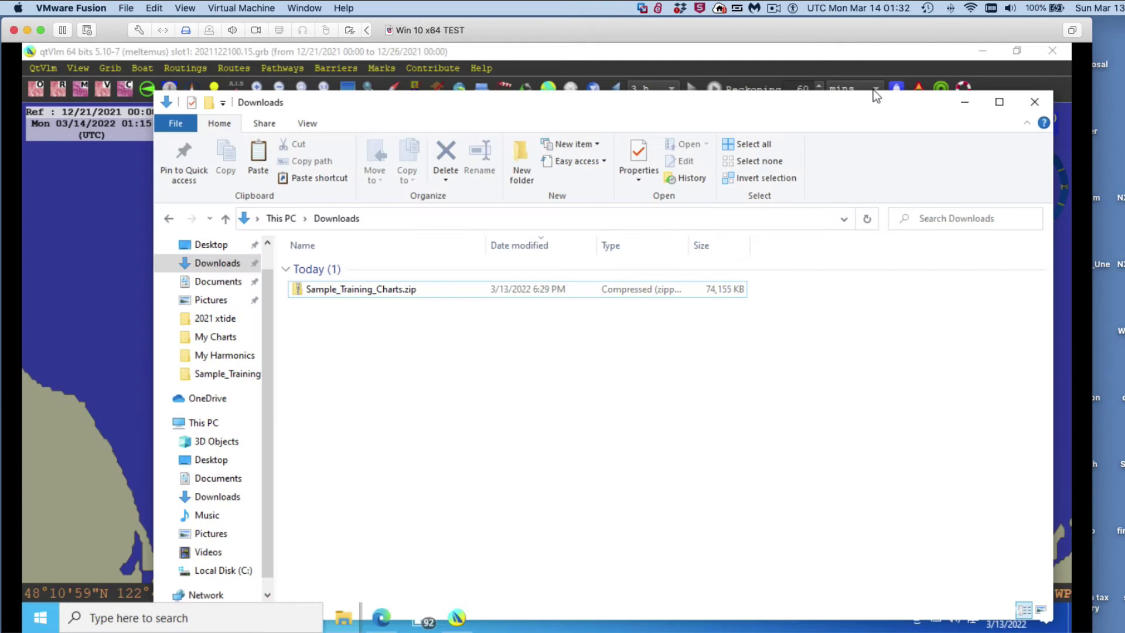
click(964, 108)
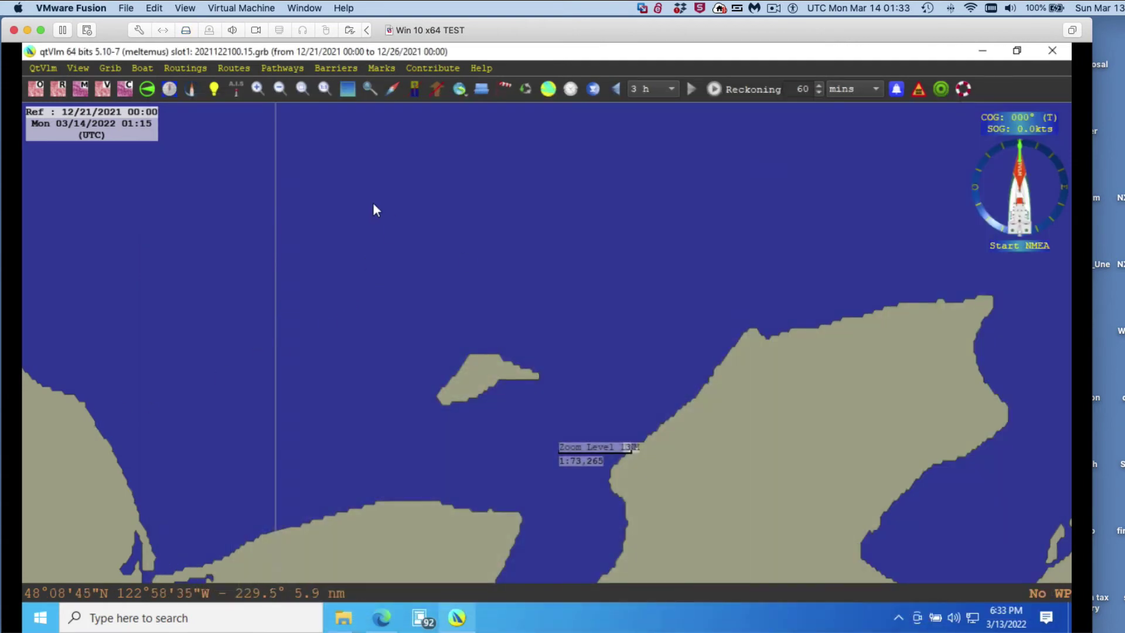
click(44, 68)
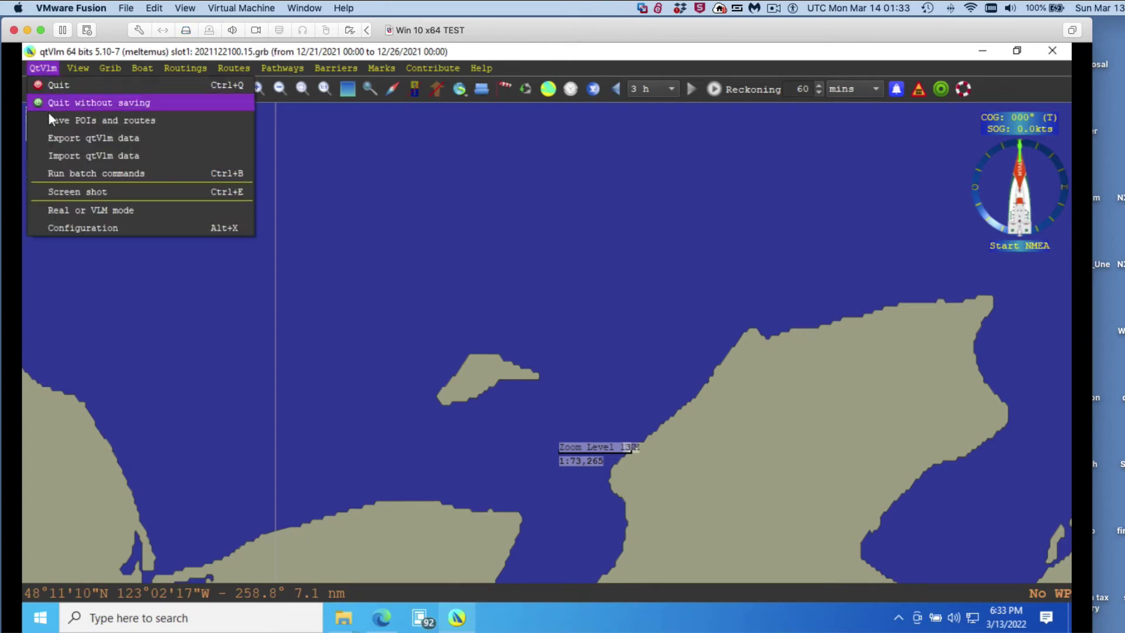
click(86, 229)
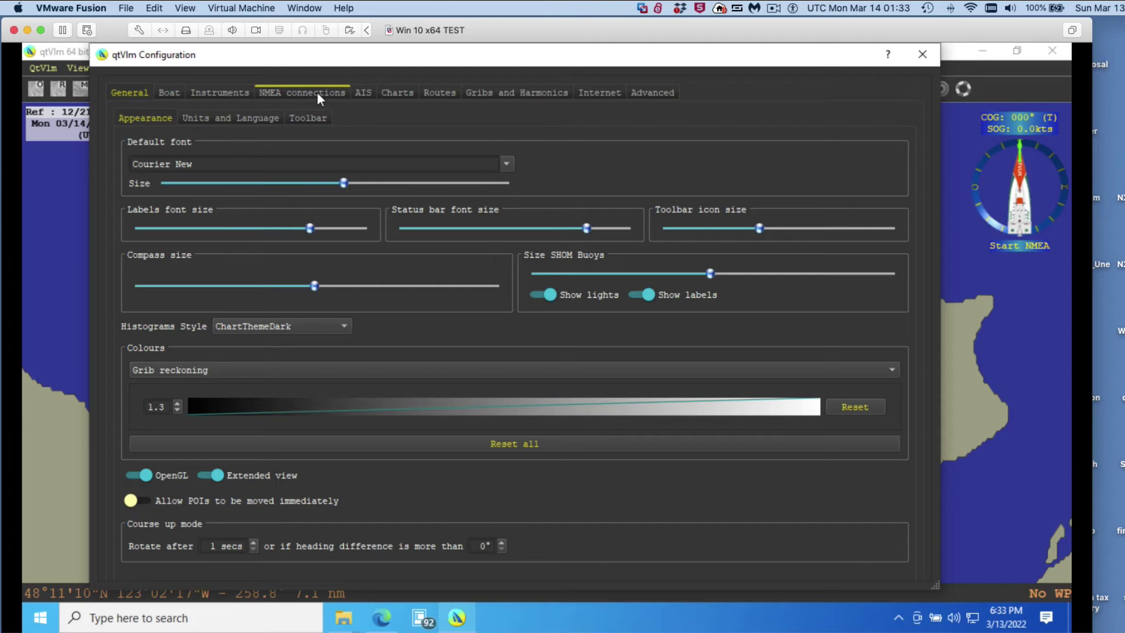
Step: Open the list of raster and vector chart folders in the chart settings
click(400, 93)
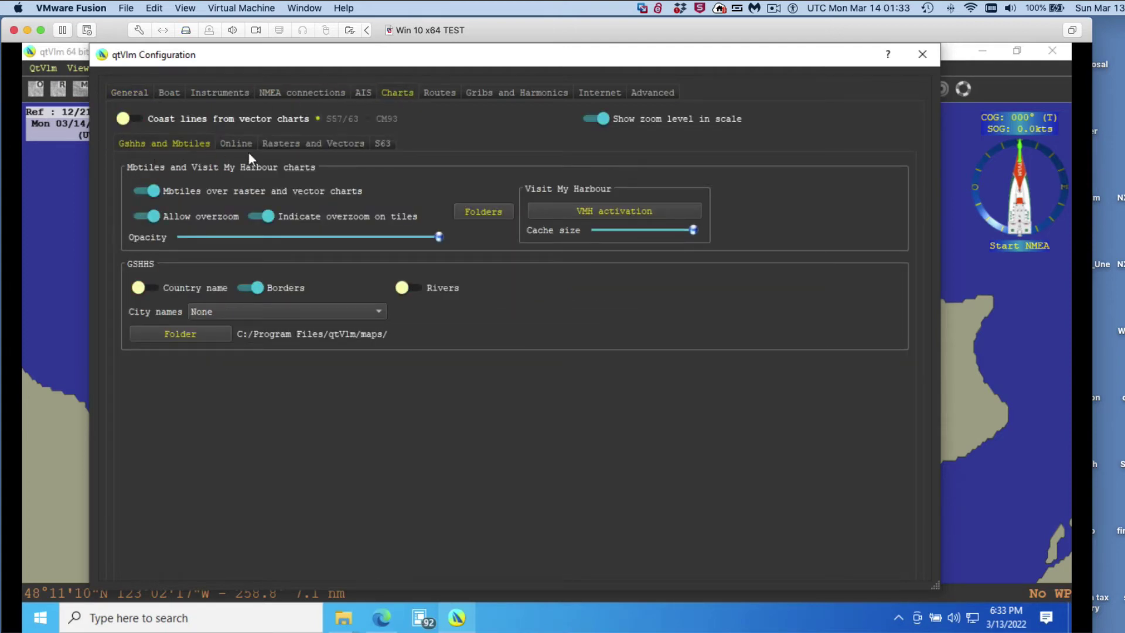
click(328, 143)
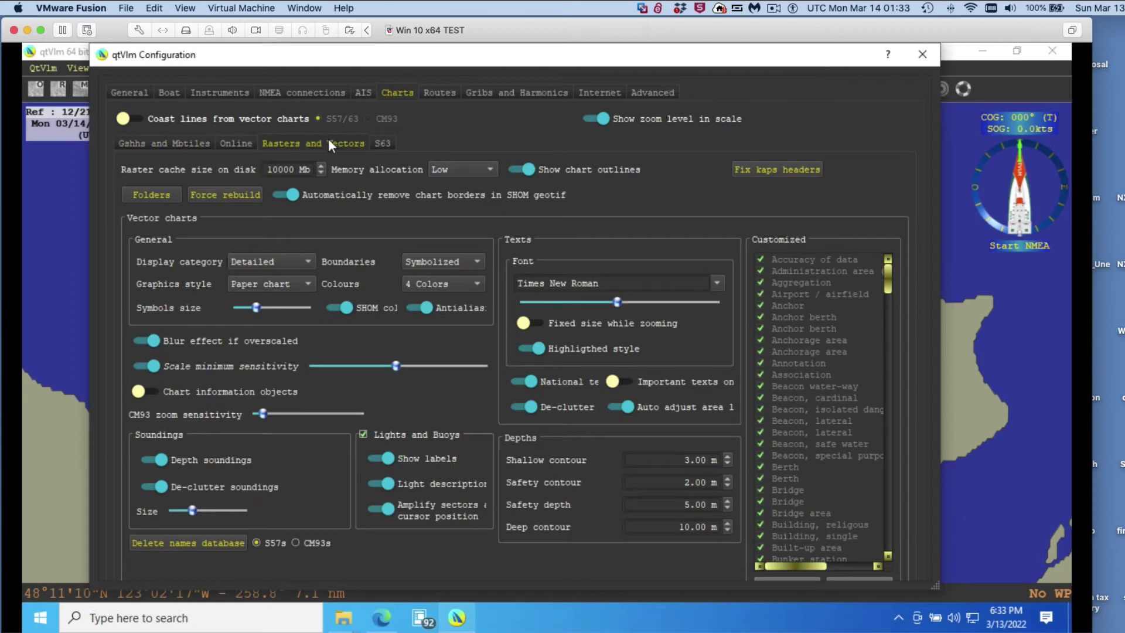
click(153, 195)
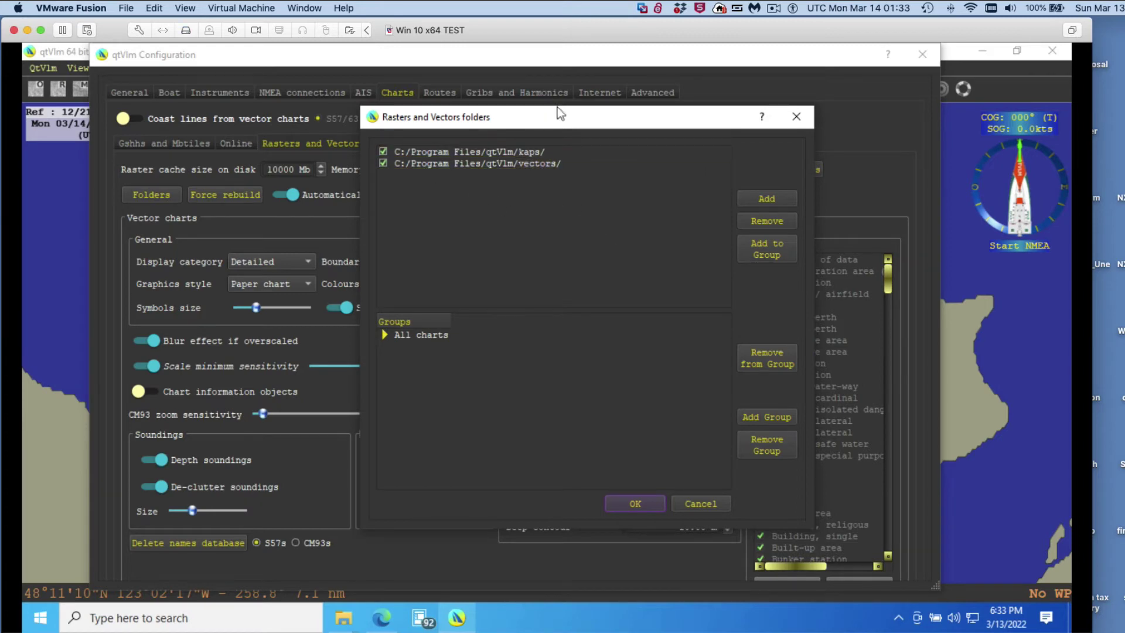
drag(557, 106, 516, 107)
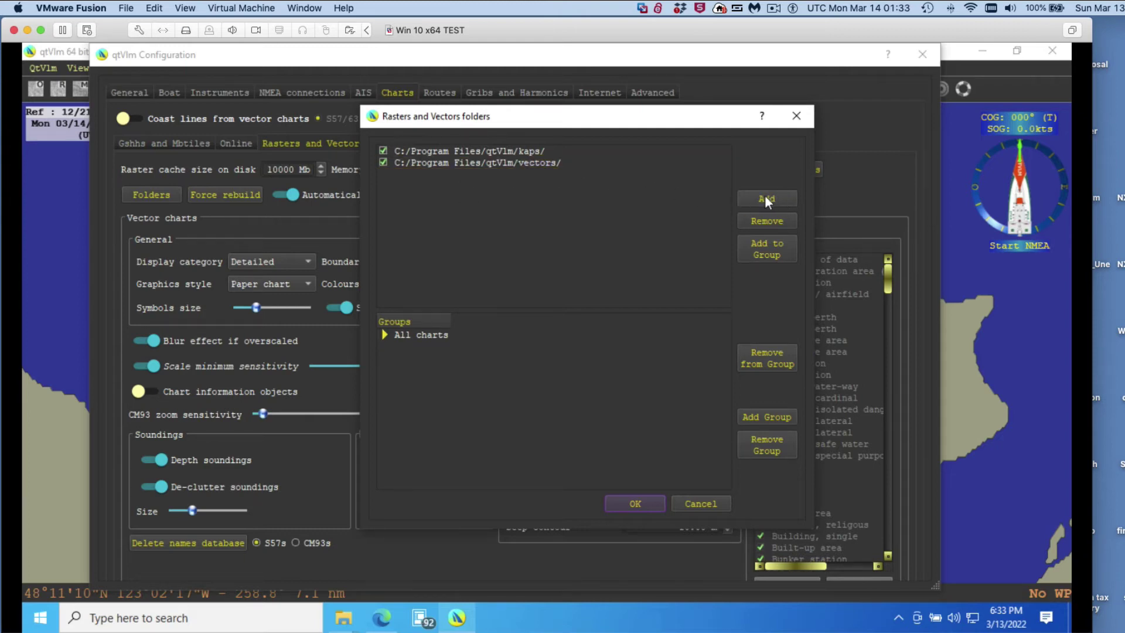
click(544, 149)
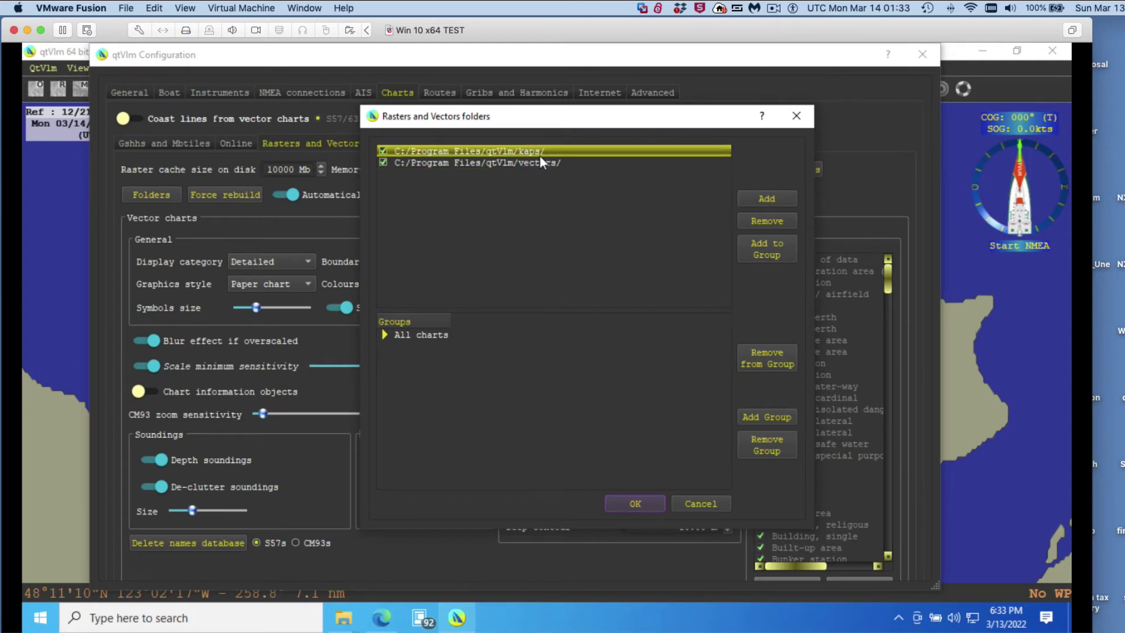
Step: Add the My Charts folder from Documents/My qtVlm Data to the raster and vector chart folders
click(767, 200)
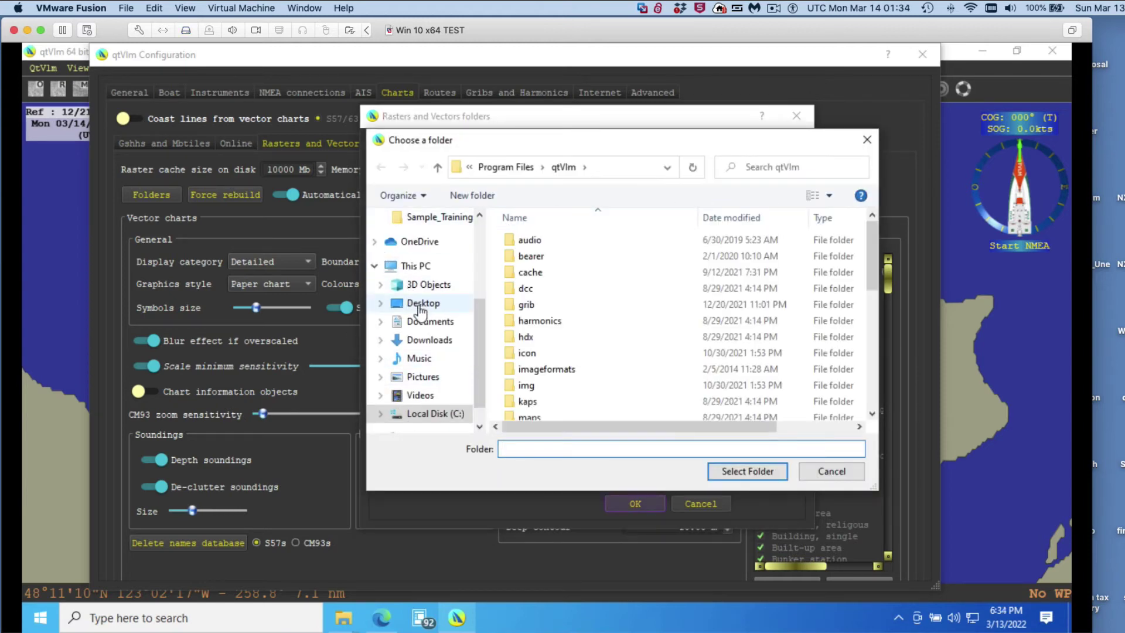
click(429, 322)
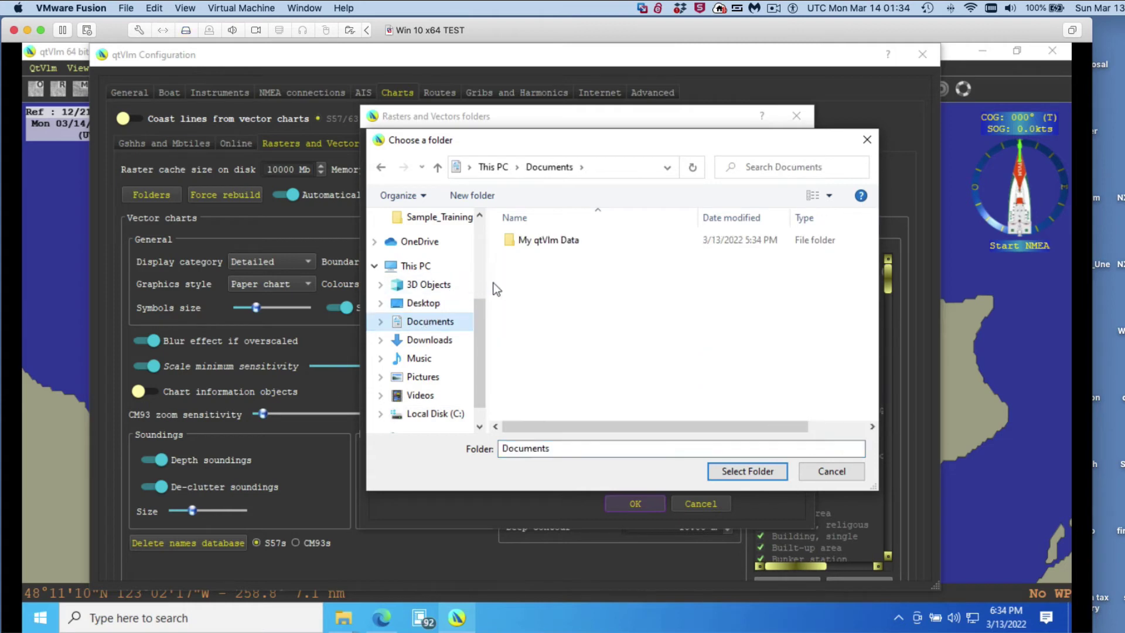
click(530, 239)
double_click(529, 239)
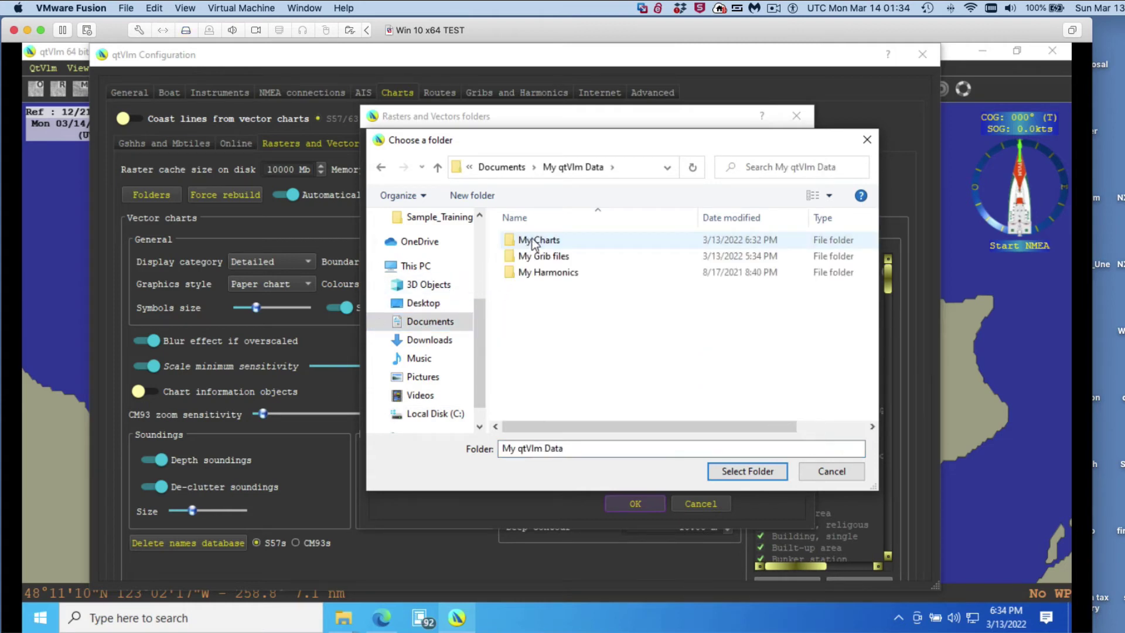
click(533, 242)
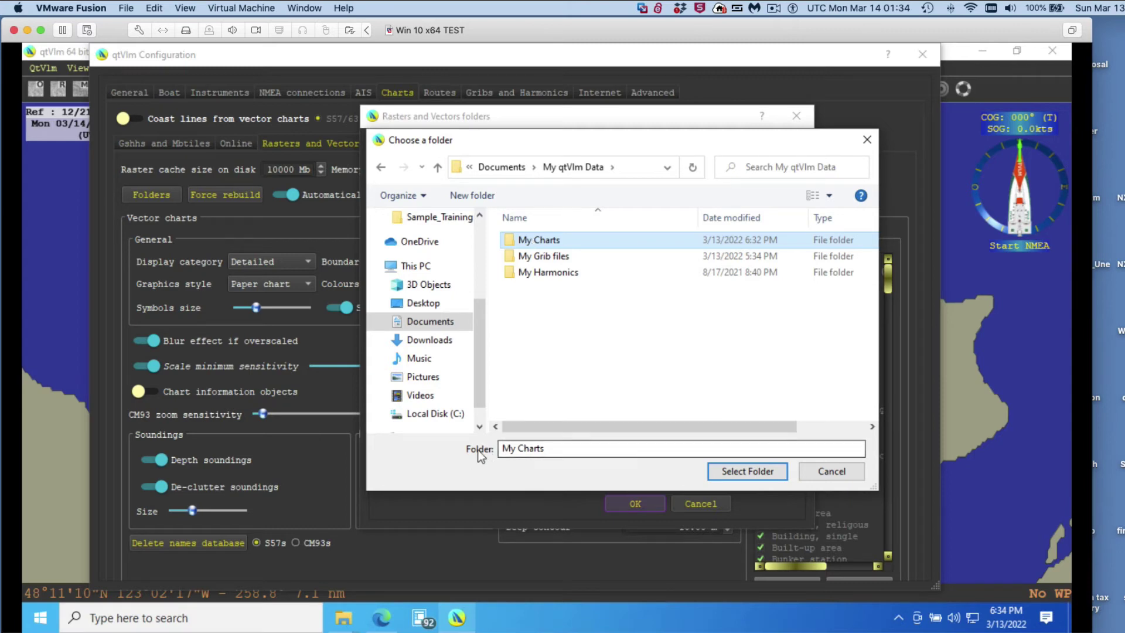
click(743, 473)
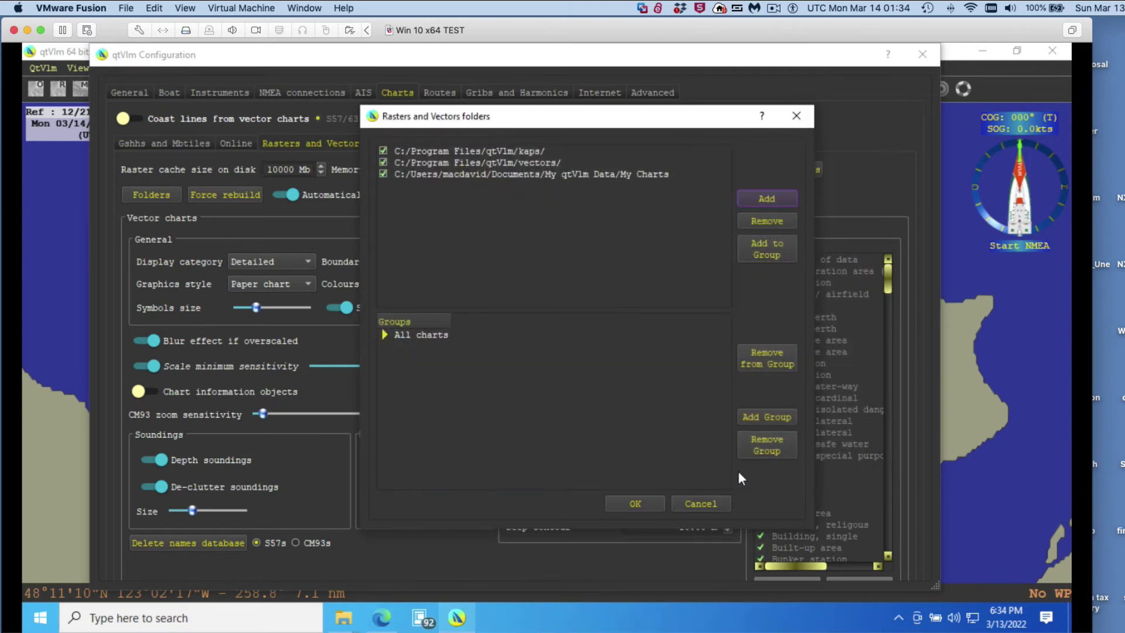
Step: Disable the default kaps and vectors chart folders, accept the folder list and close the configuration
click(381, 152)
click(384, 162)
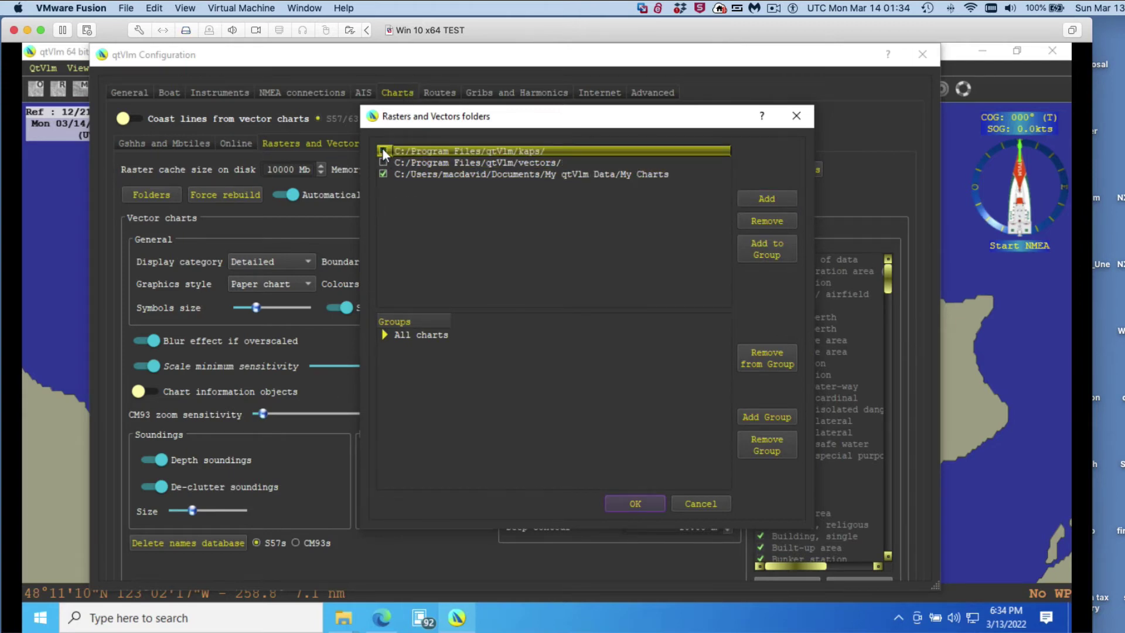
click(383, 151)
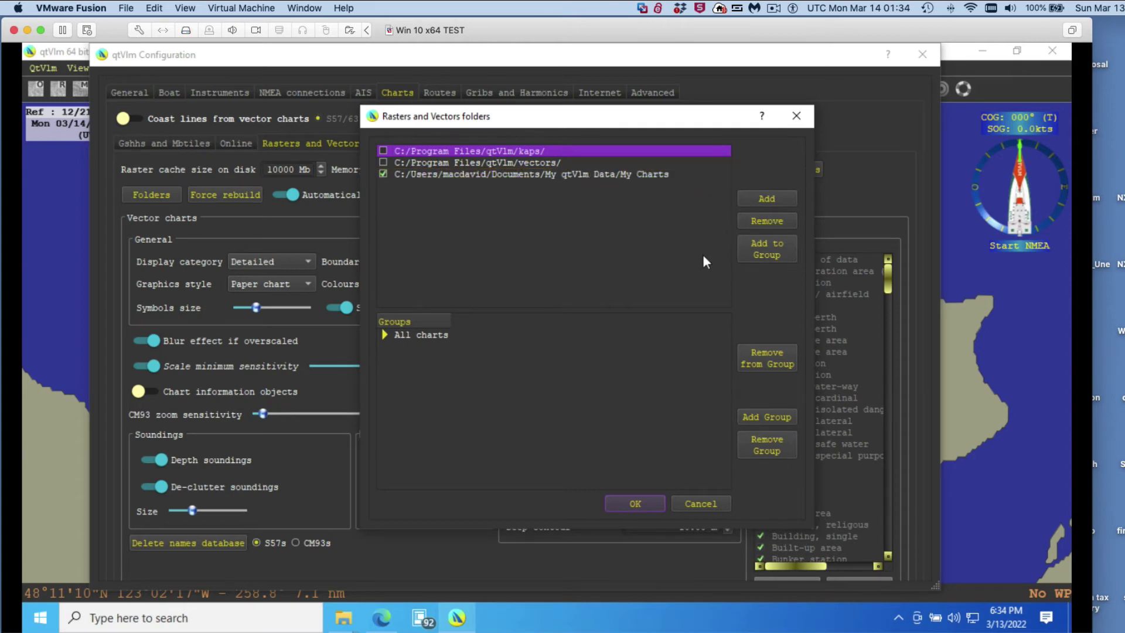
click(635, 501)
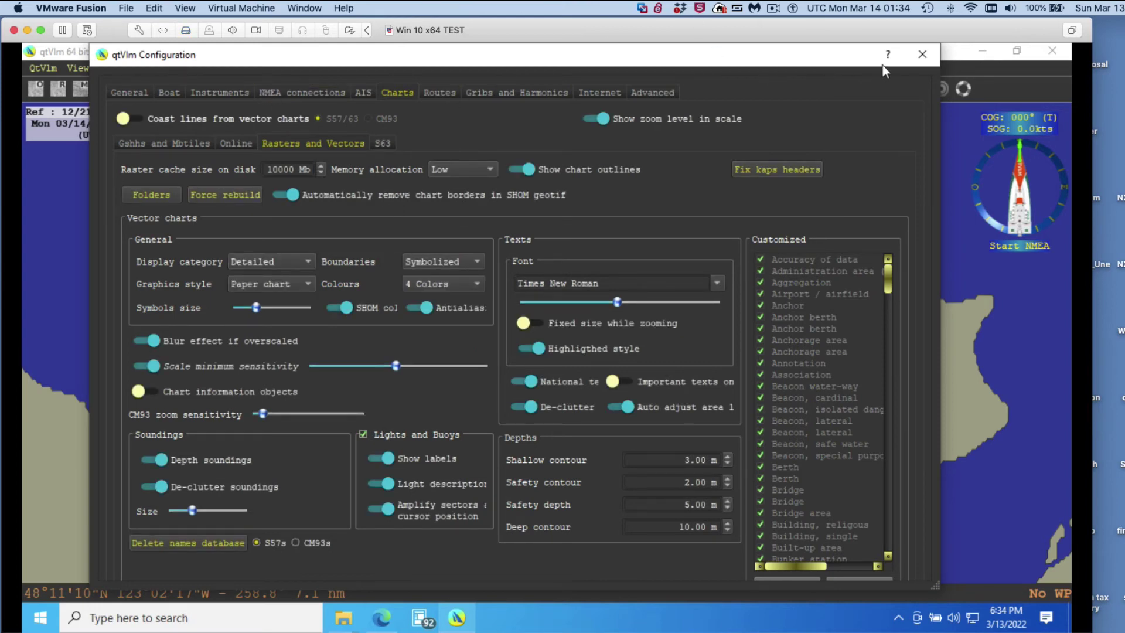
click(918, 53)
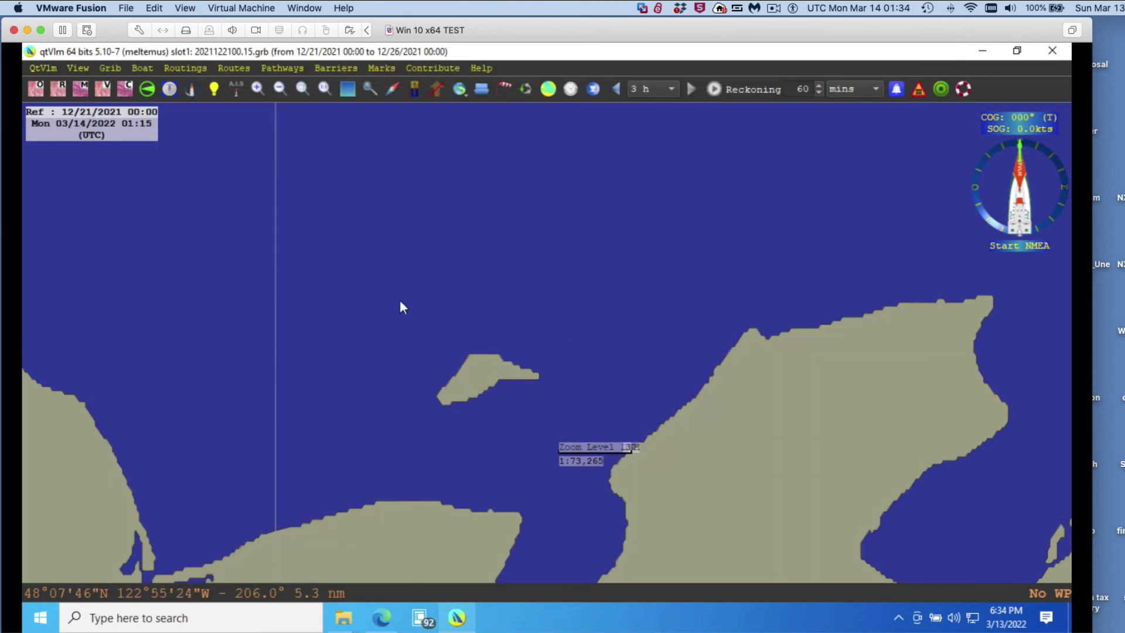
Step: Show the whole world on the map and bring North America into view
scroll(592, 275, down, 3)
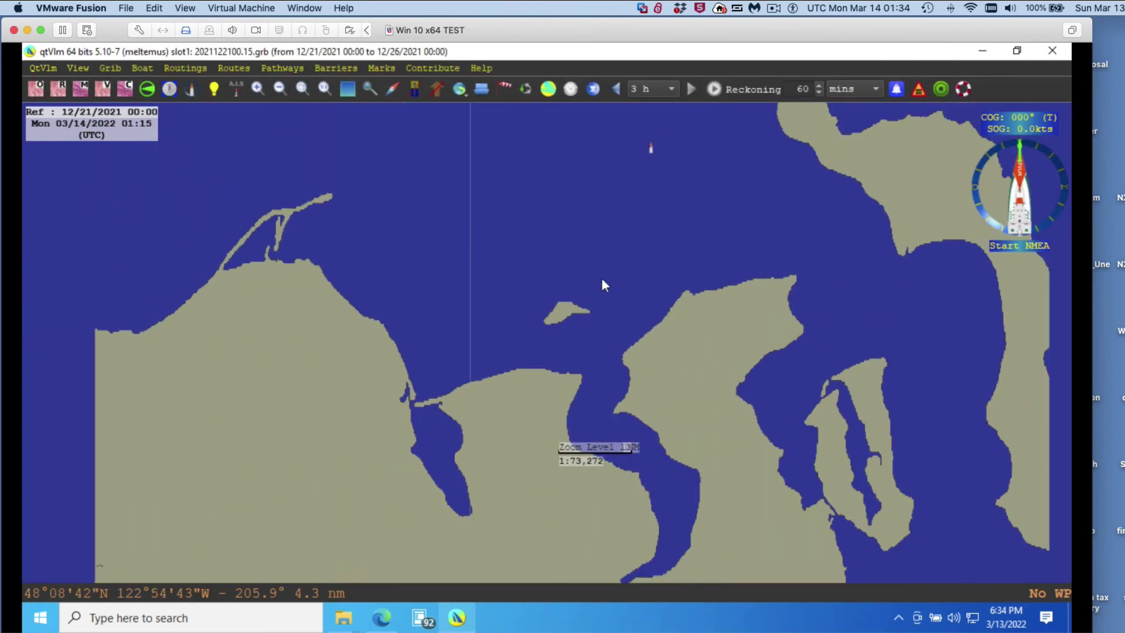
drag(589, 251, 586, 328)
scroll(583, 328, down, 2)
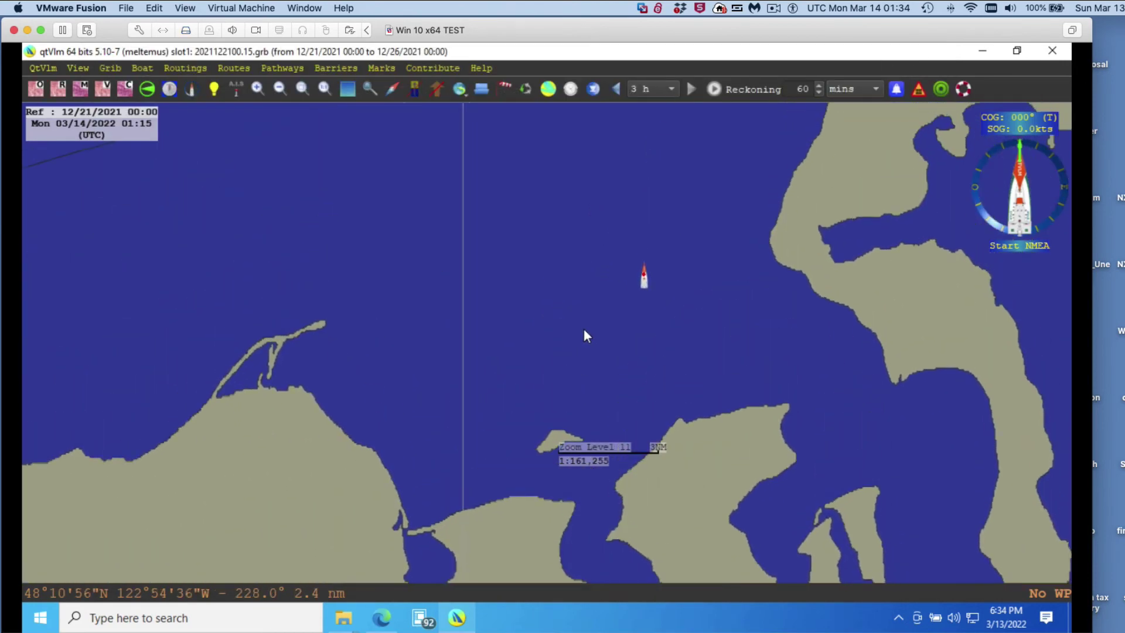
scroll(559, 284, down, 1)
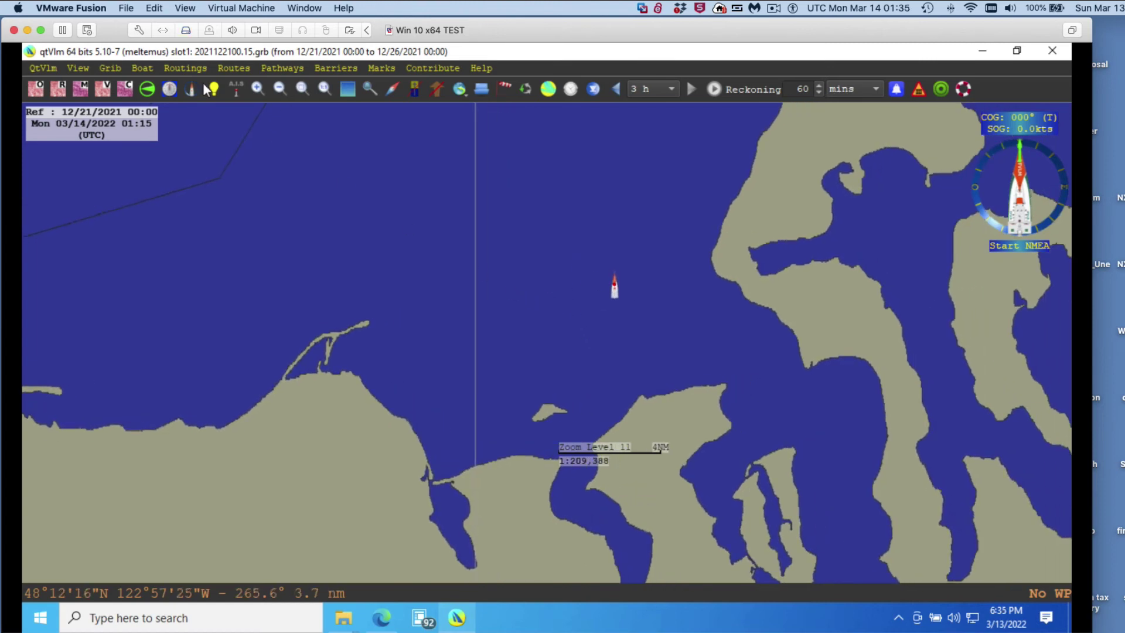
scroll(528, 311, down, 2)
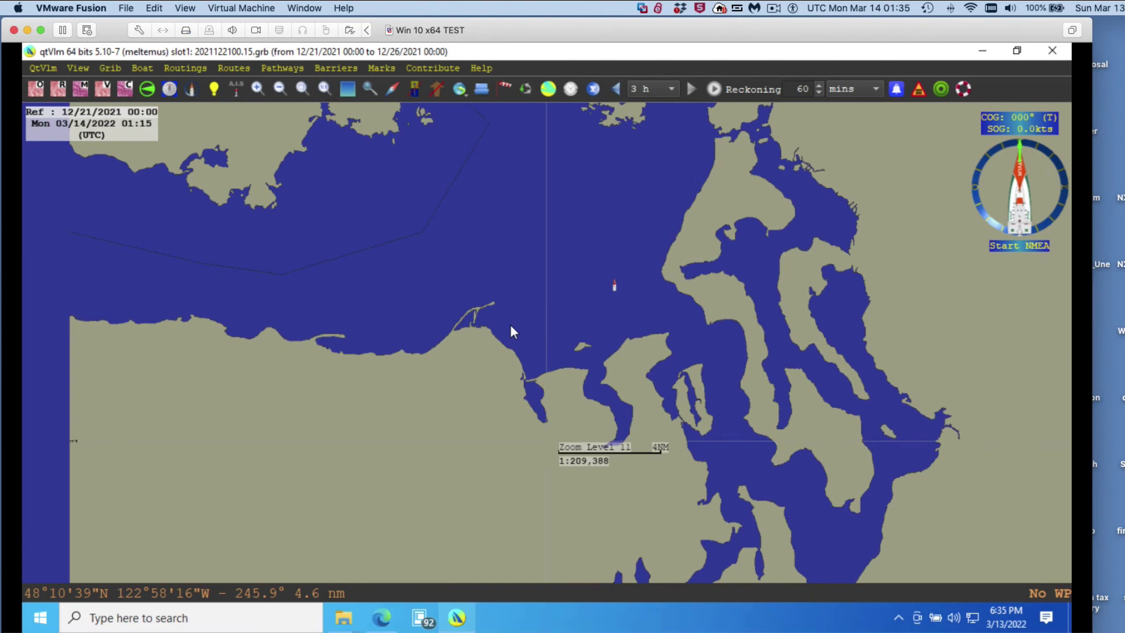
click(323, 89)
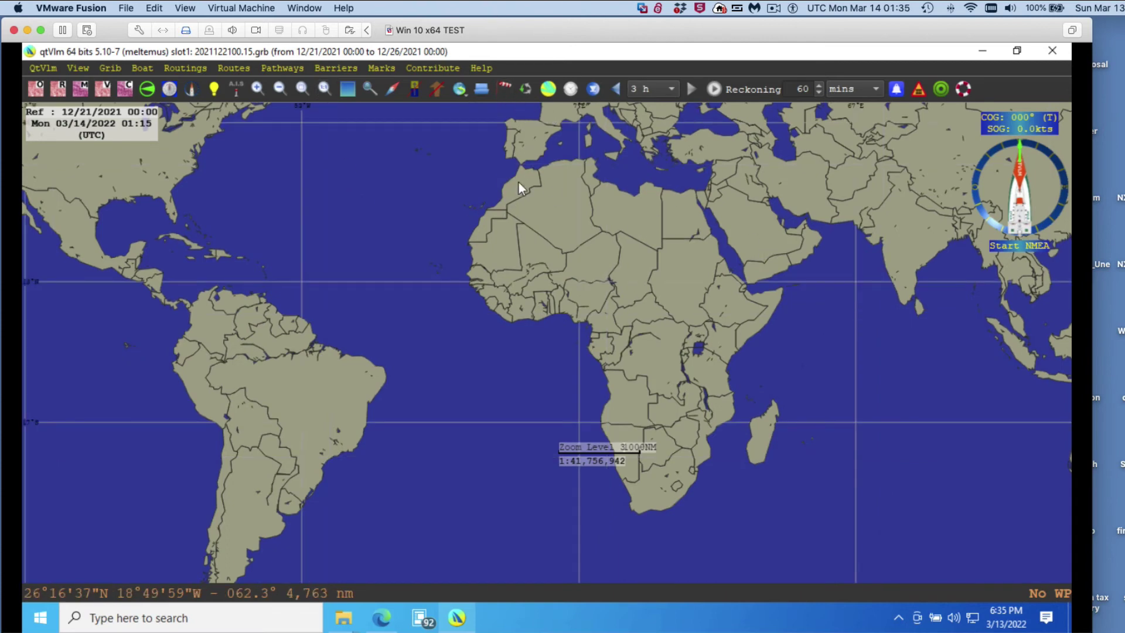
drag(519, 182, 474, 364)
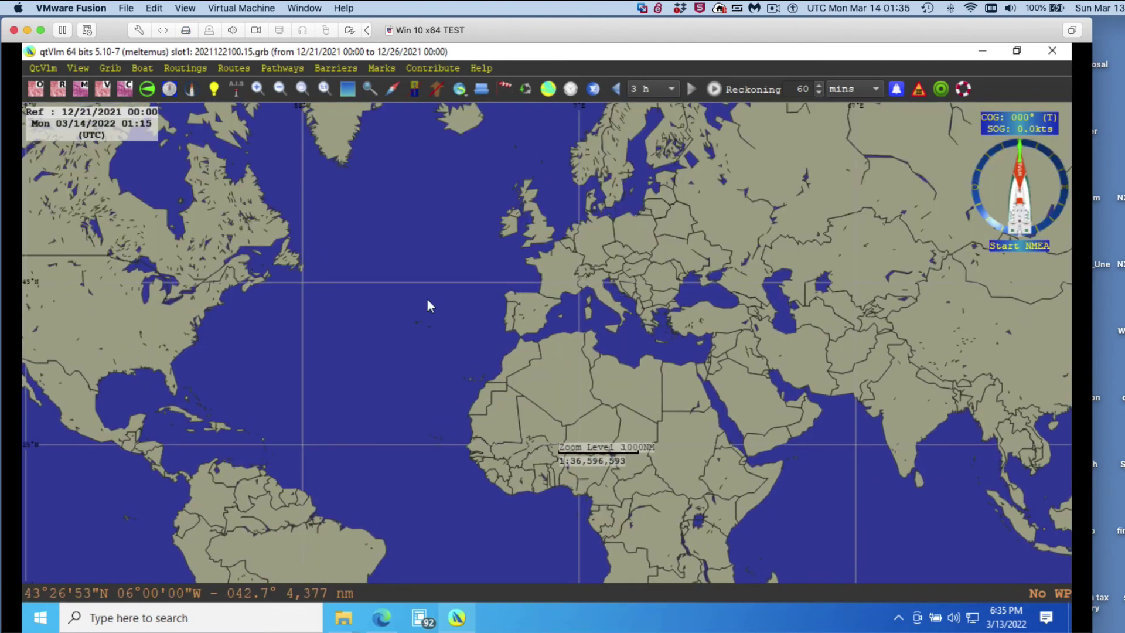
drag(338, 303, 806, 311)
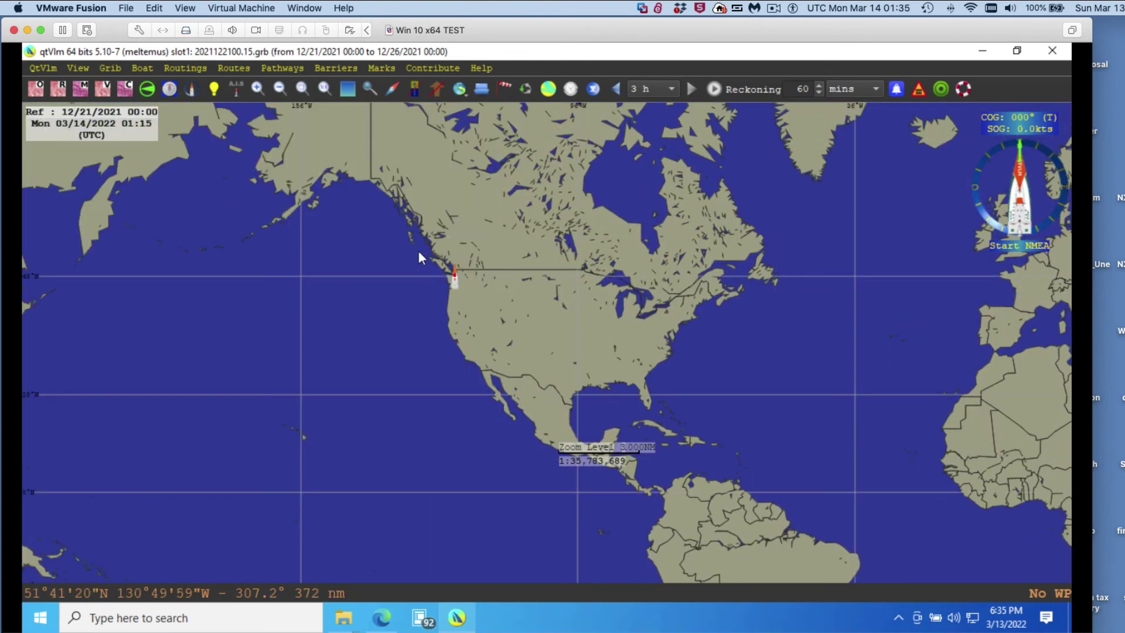
Step: Select the Pacific Northwest coast around the boat and zoom the map to that selection
click(348, 89)
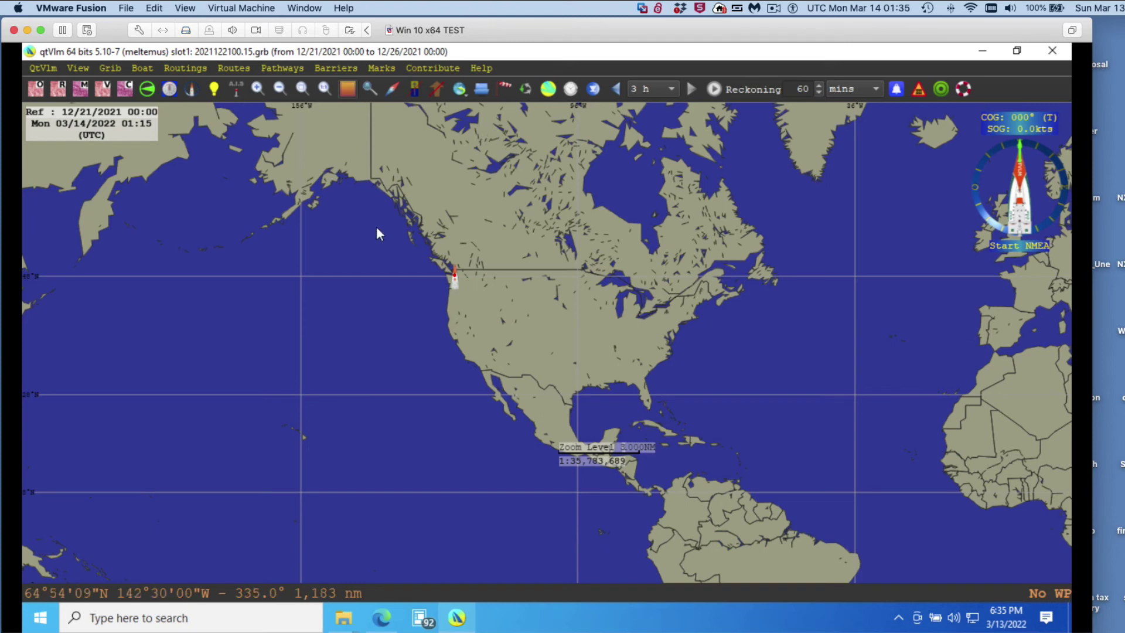
drag(410, 243, 486, 299)
right_click(459, 255)
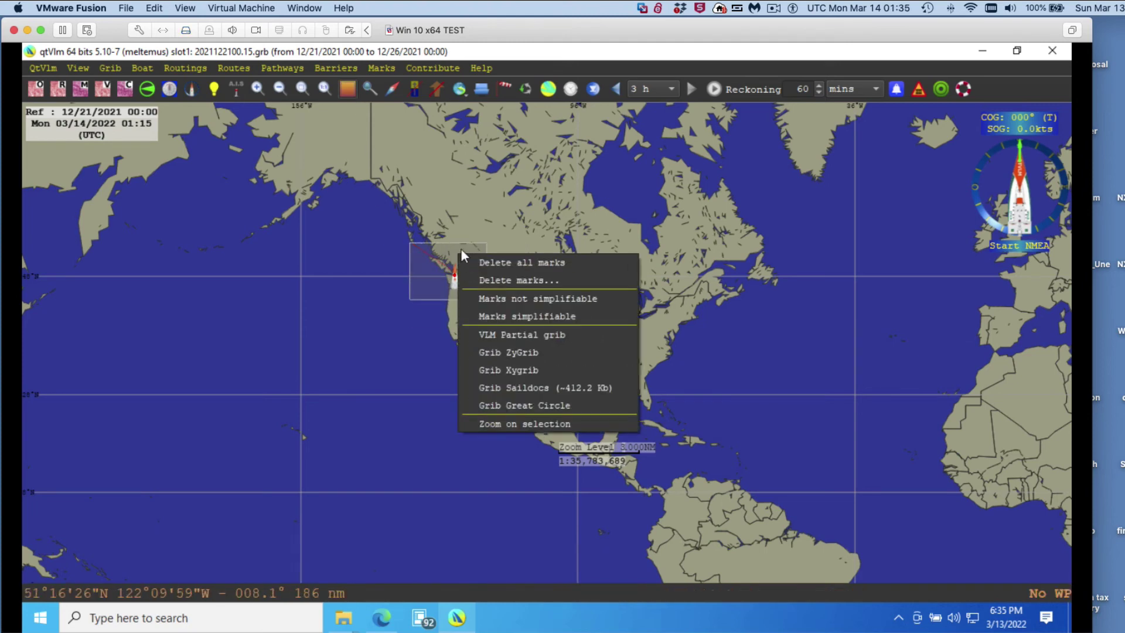
click(505, 424)
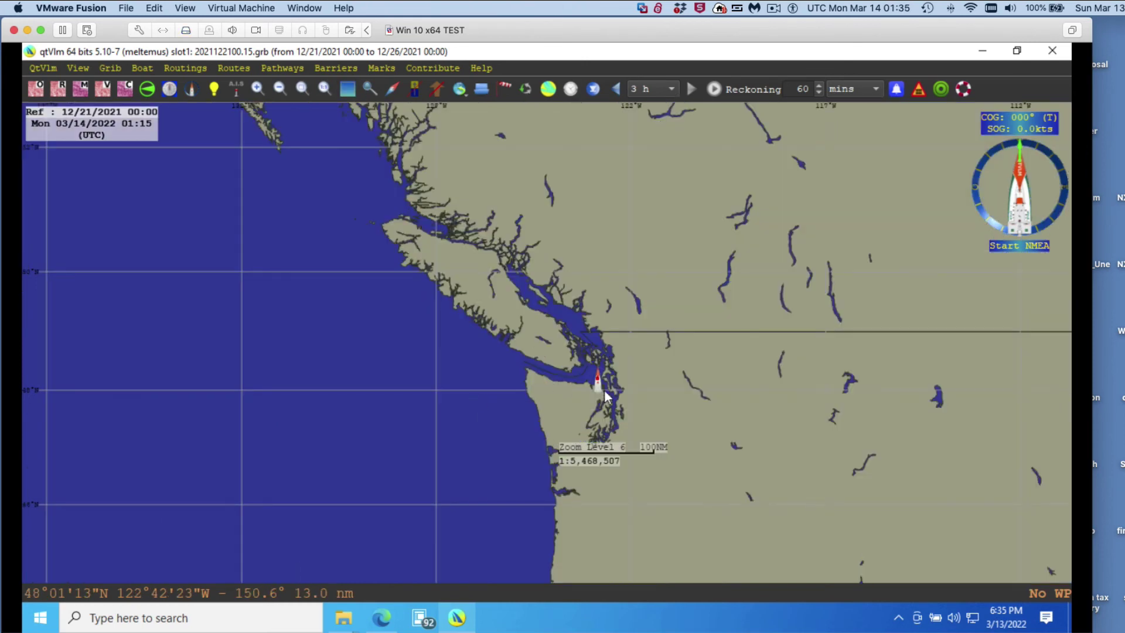
Step: Turn on the vector chart display for the waters around the boat
scroll(604, 393, up, 2)
scroll(606, 393, up, 3)
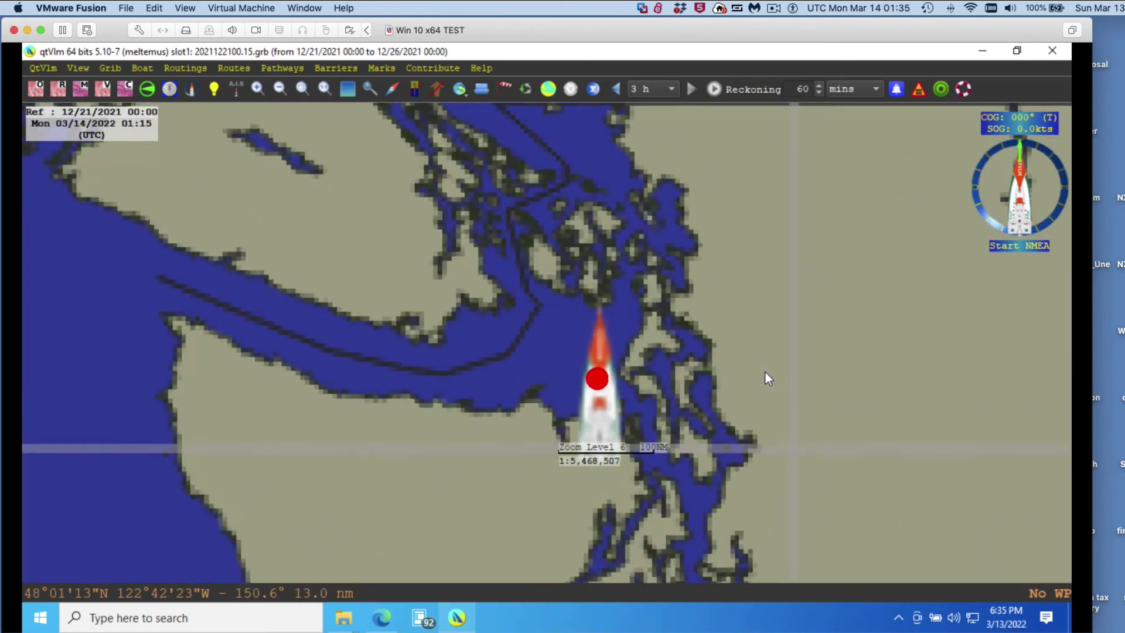
scroll(574, 388, up, 1)
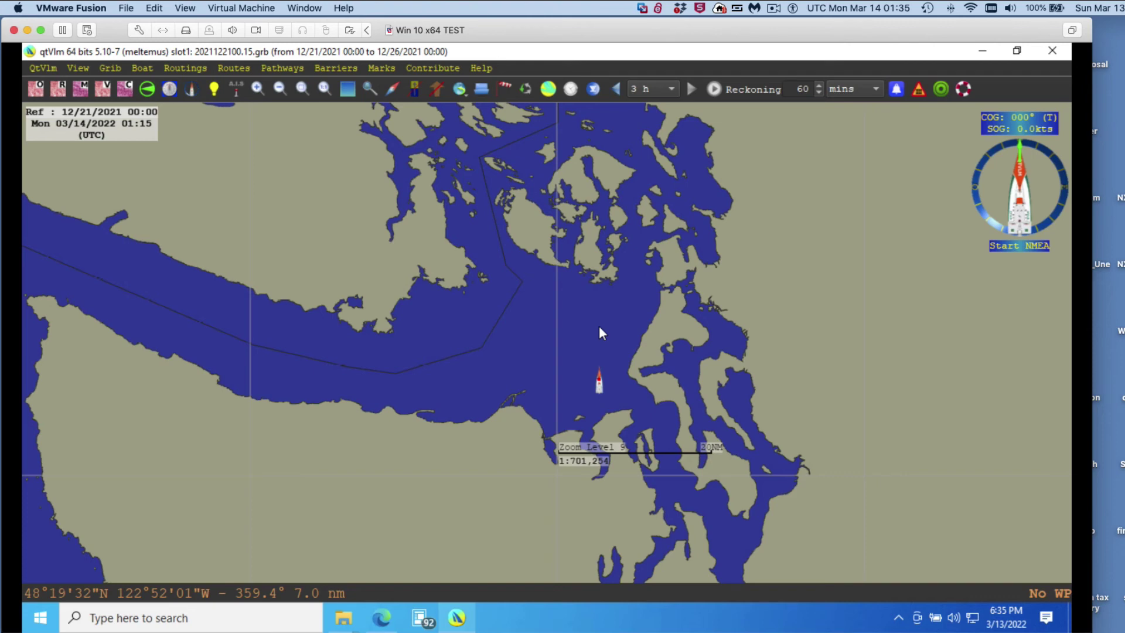
click(106, 89)
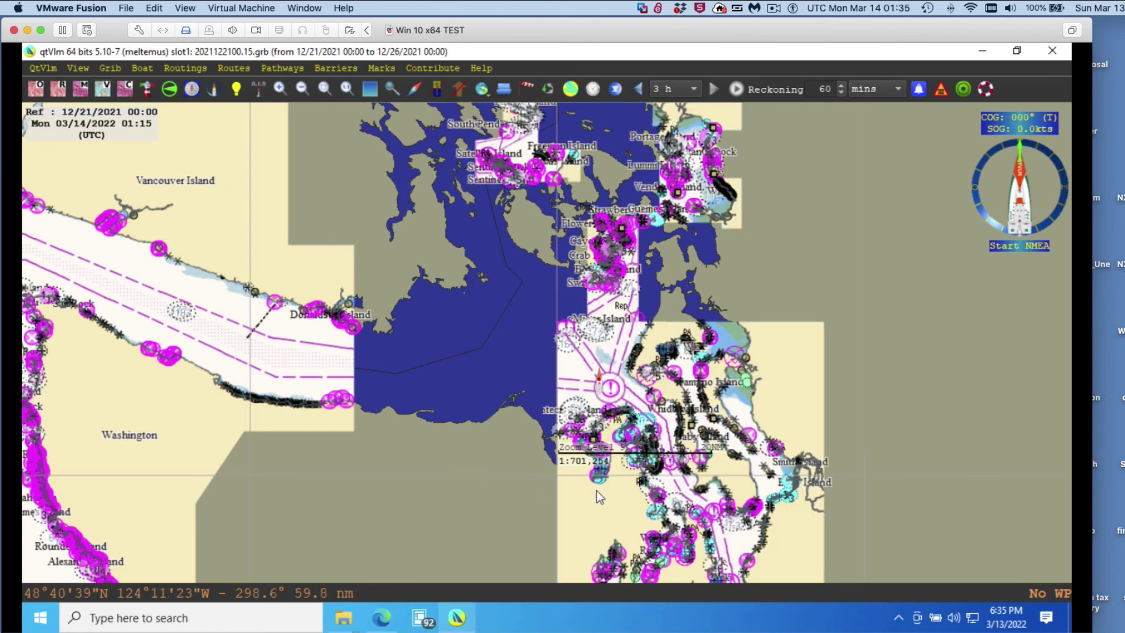
Step: Examine the vector chart detail from the boat's surroundings to New Dungeness Light at different zoom levels
scroll(509, 412, up, 1)
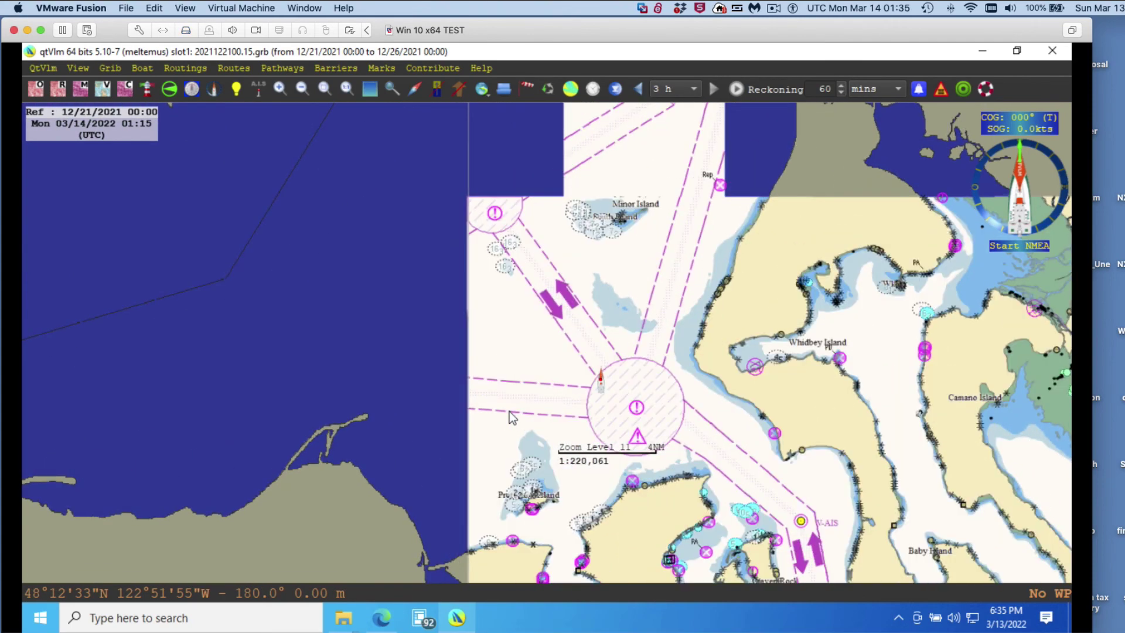
scroll(445, 413, up, 1)
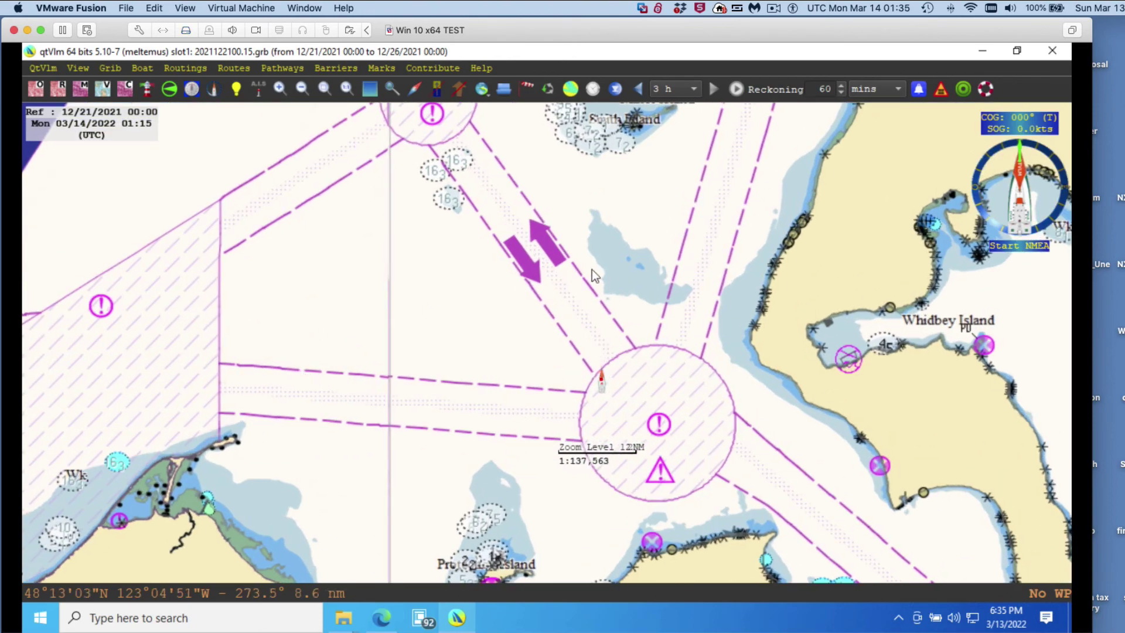
scroll(507, 389, up, 1)
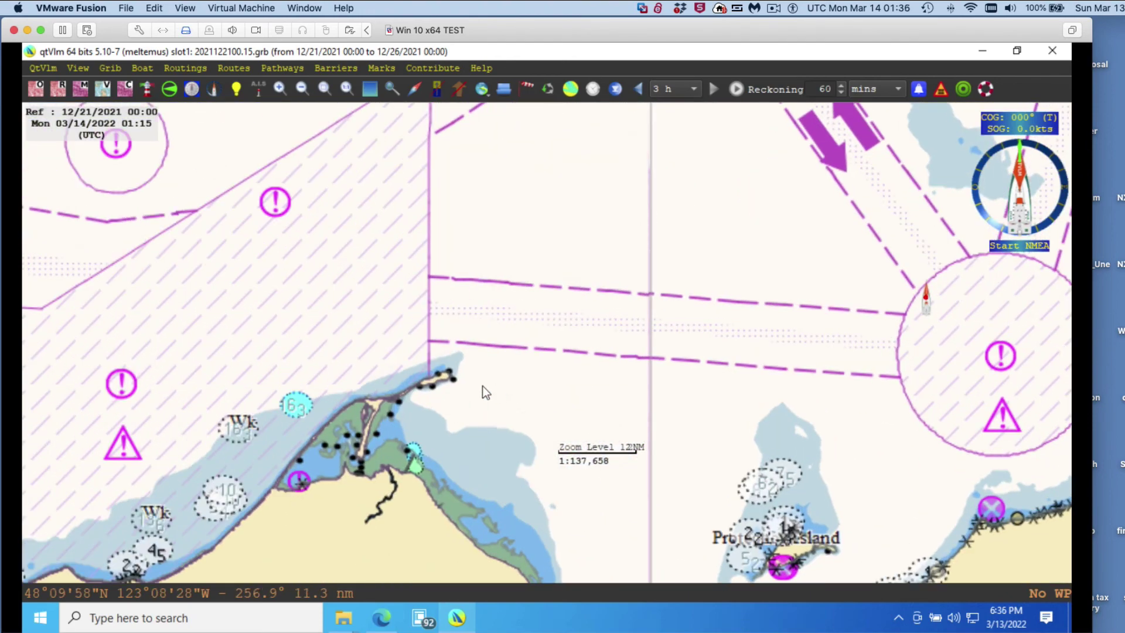
scroll(525, 385, up, 2)
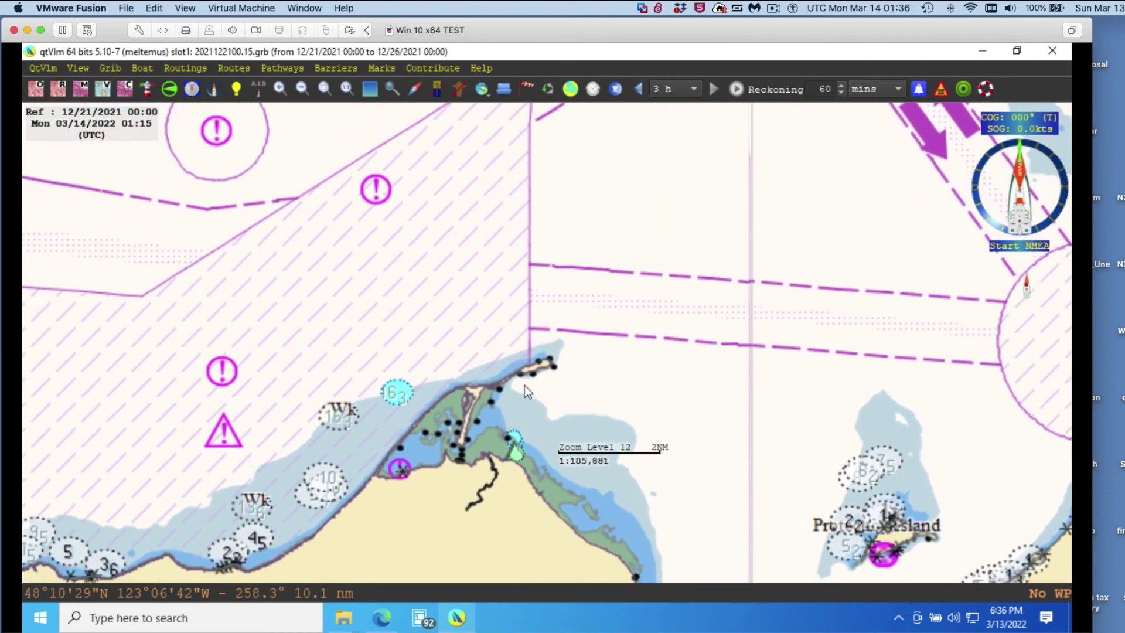
drag(340, 438, 810, 353)
scroll(688, 354, up, 2)
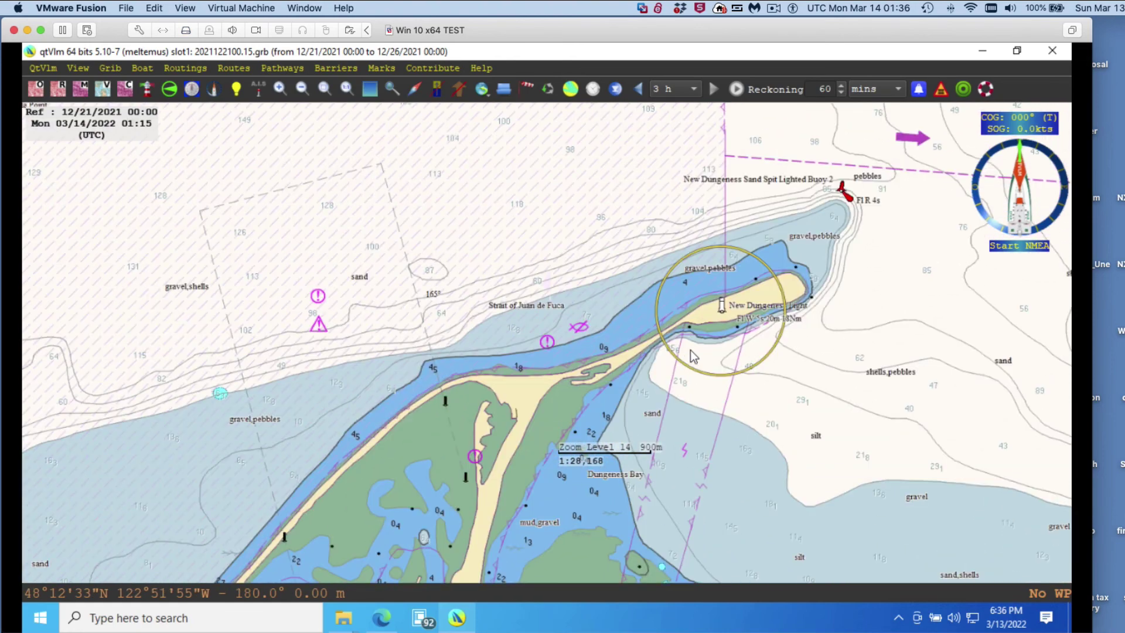
scroll(698, 319, up, 2)
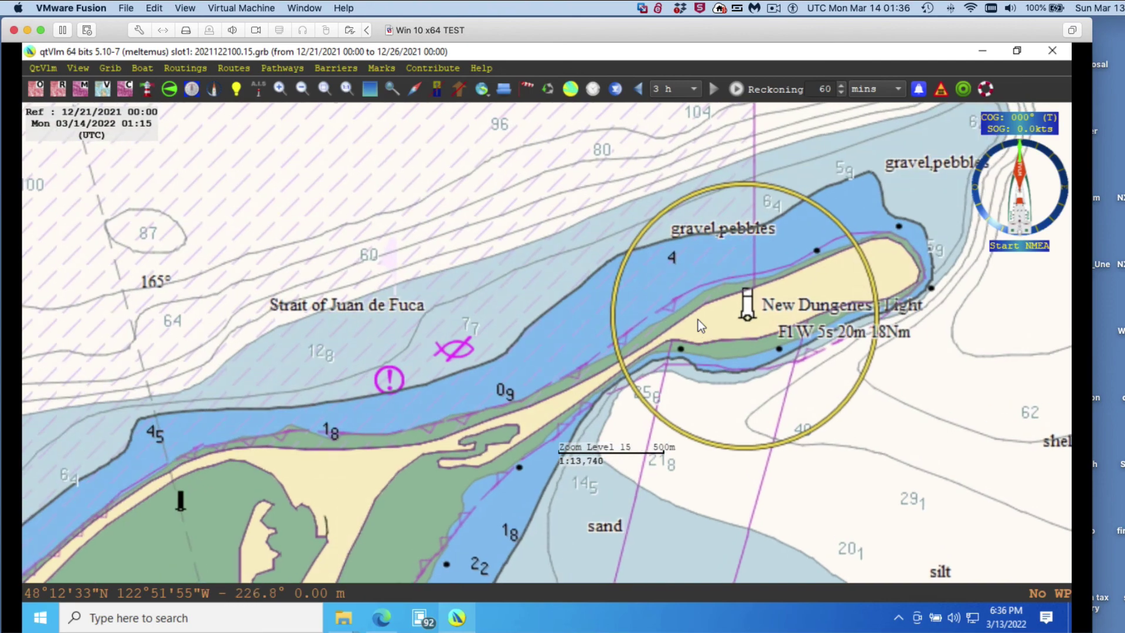
scroll(698, 319, down, 2)
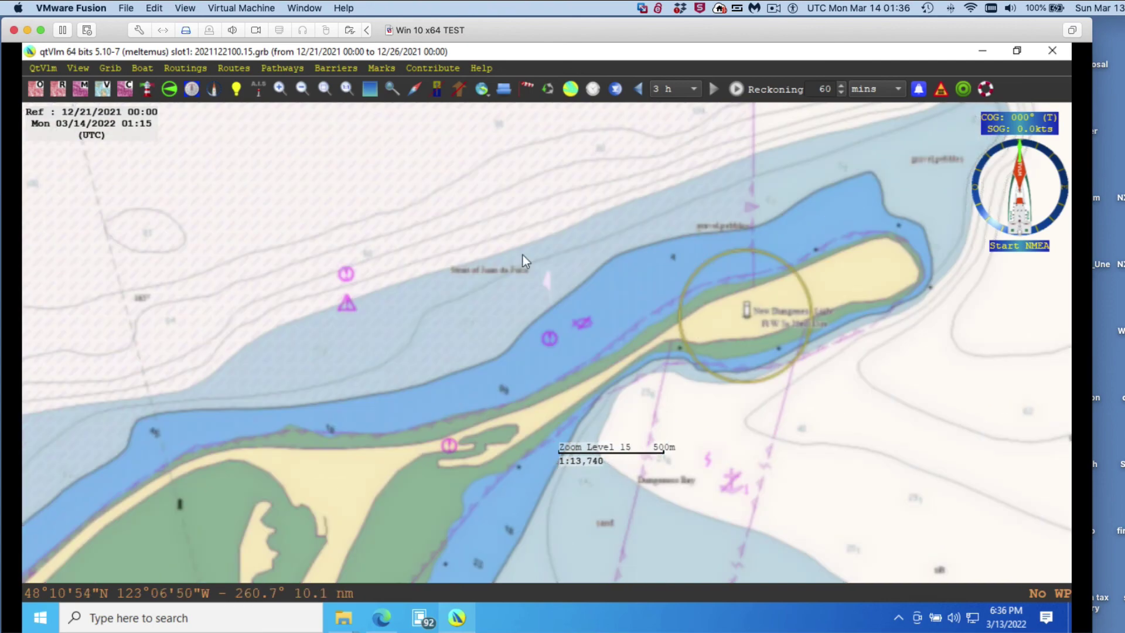
scroll(523, 255, up, 1)
scroll(554, 283, up, 1)
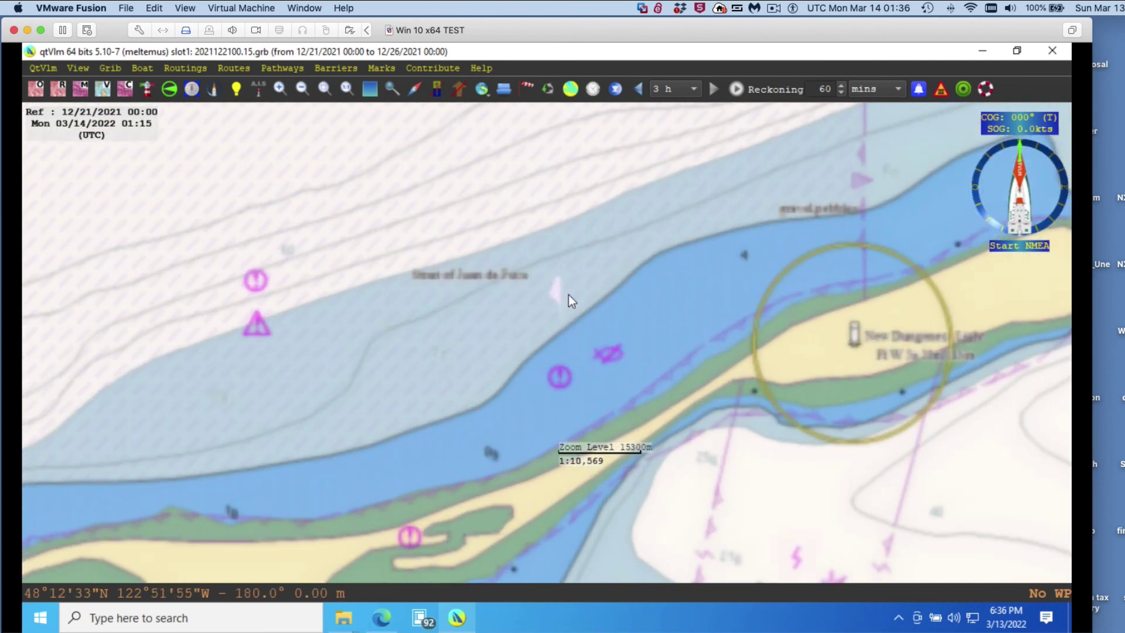
Step: Replace the vector chart display around New Dungeness Light with the raster charts and view Dungeness Bay at different zoom levels
scroll(600, 304, down, 2)
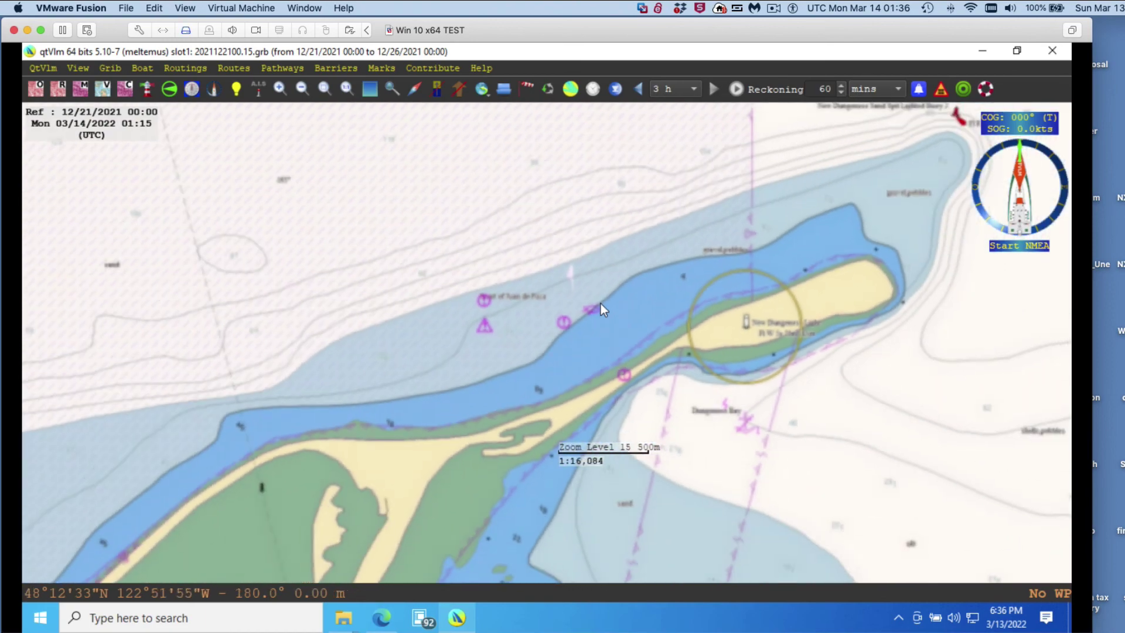
scroll(603, 304, down, 1)
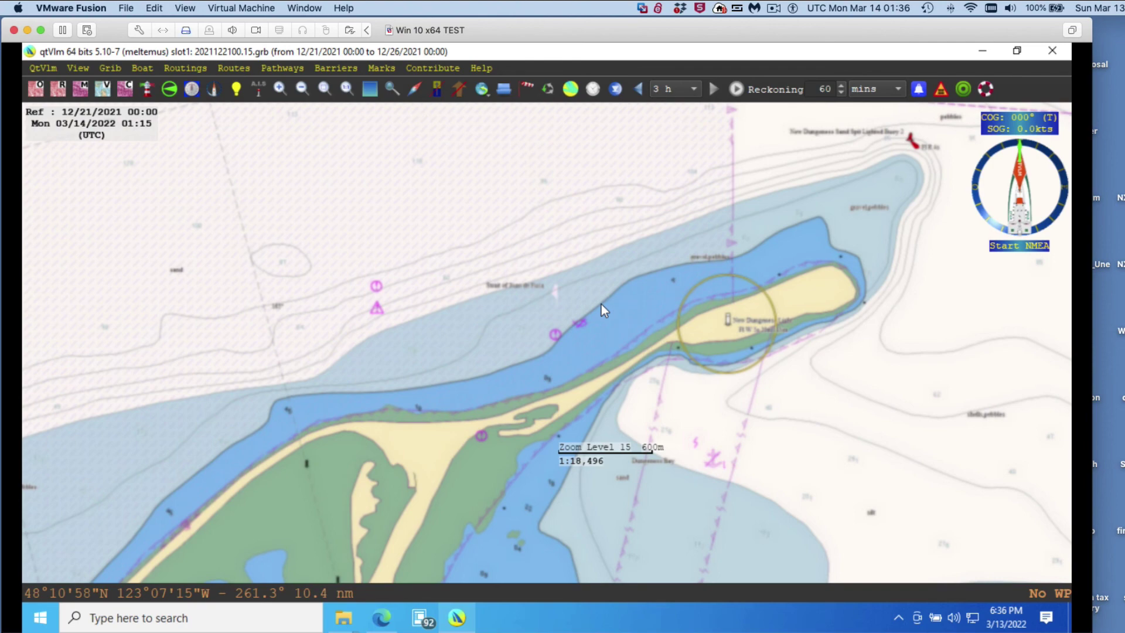
scroll(601, 305, down, 1)
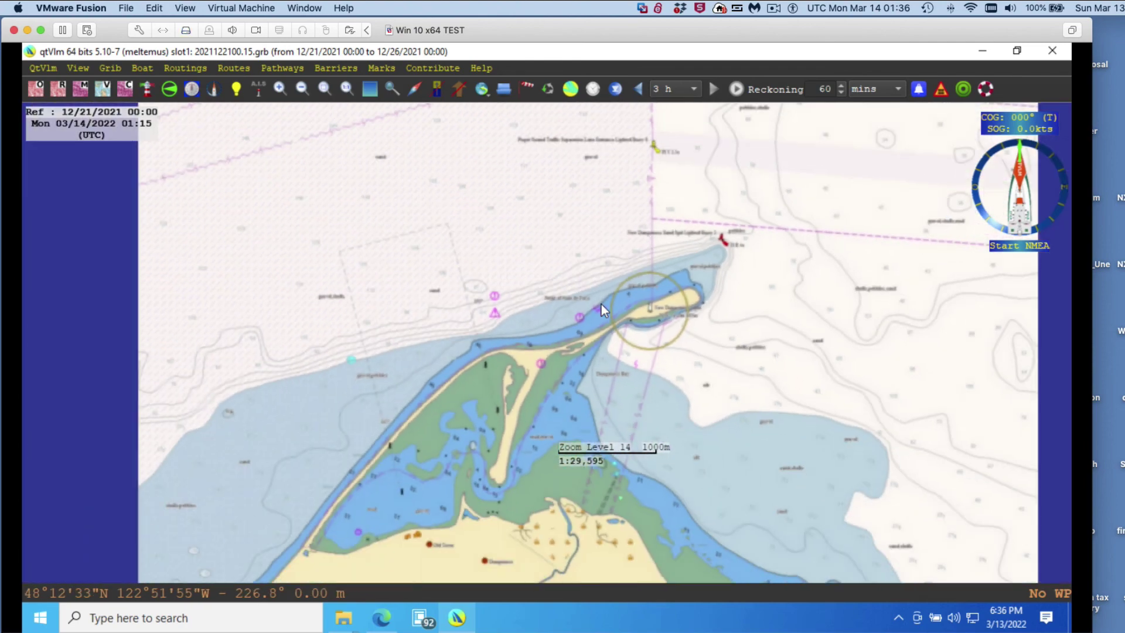
scroll(601, 304, down, 1)
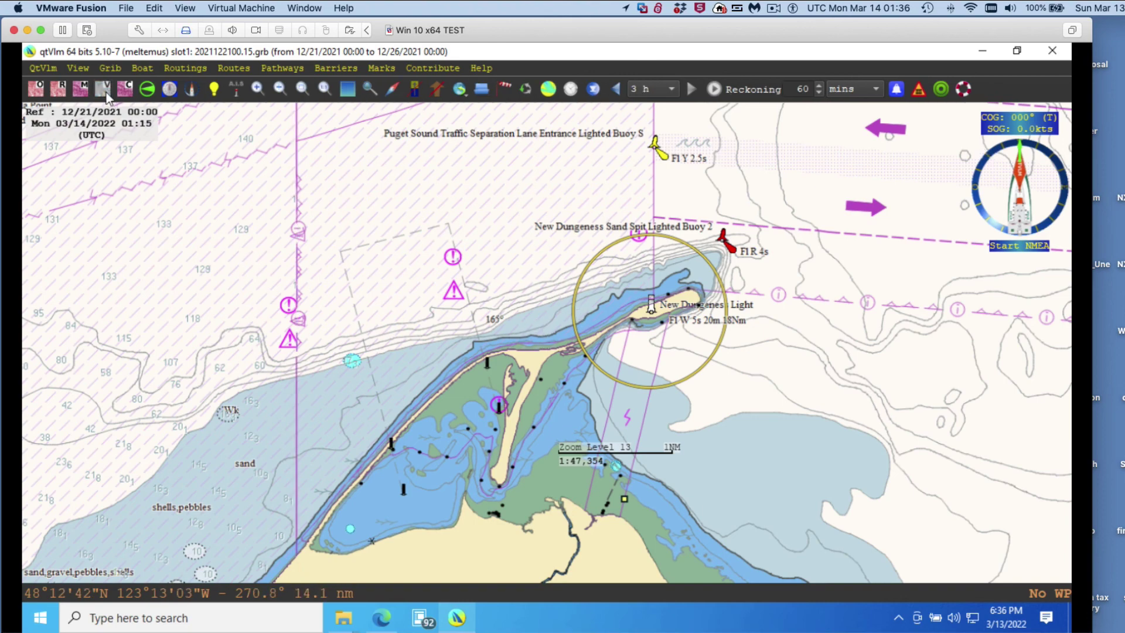
click(62, 93)
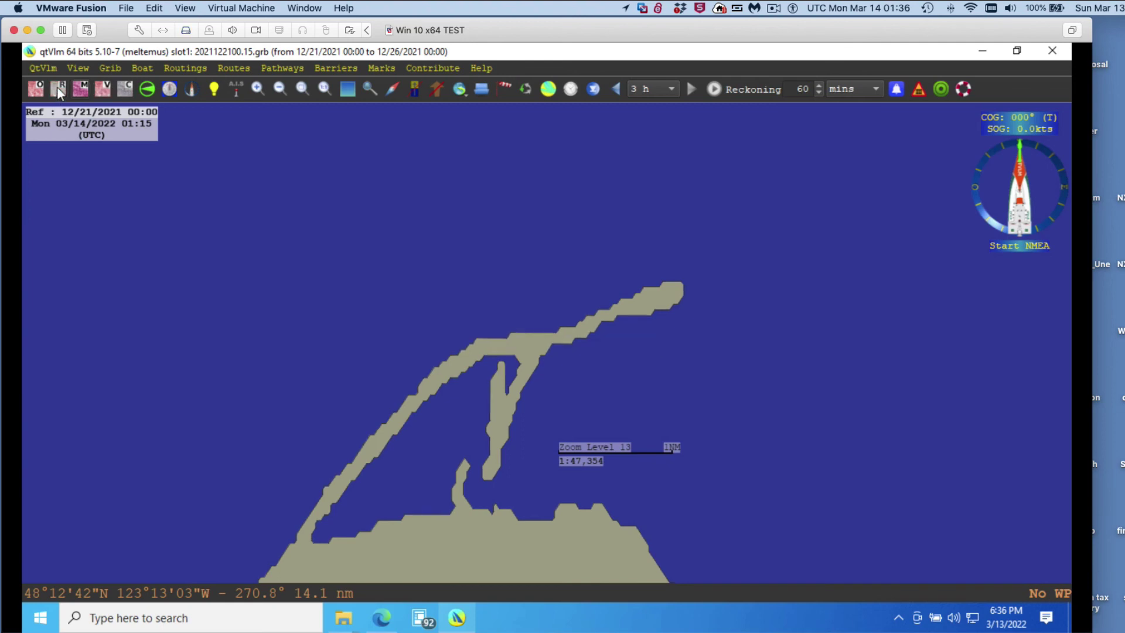
click(59, 91)
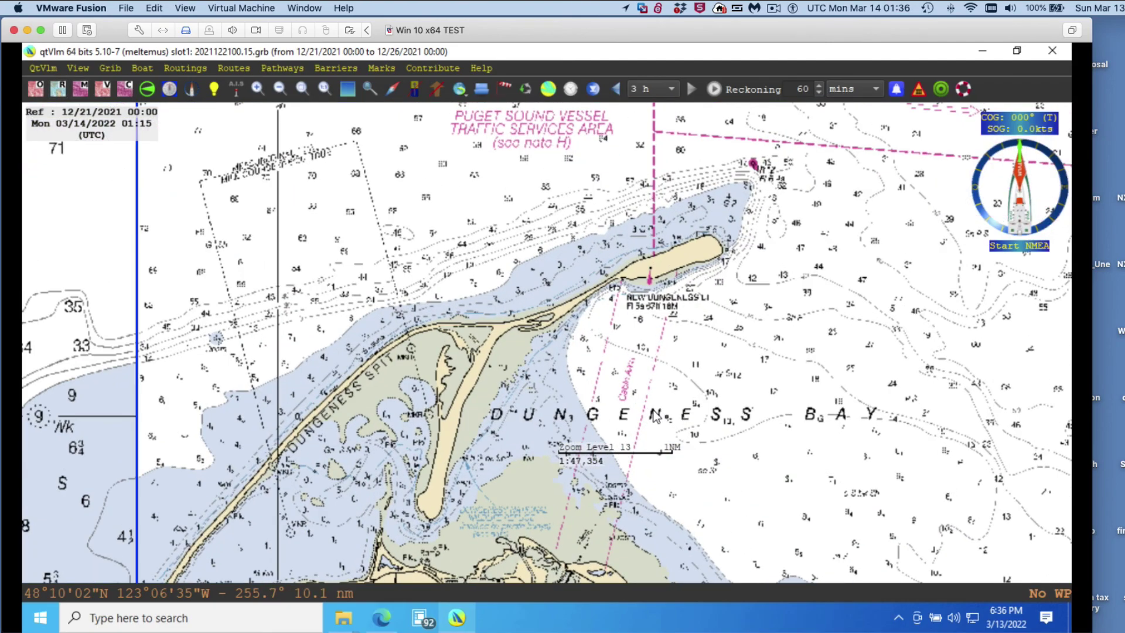
scroll(657, 416, up, 1)
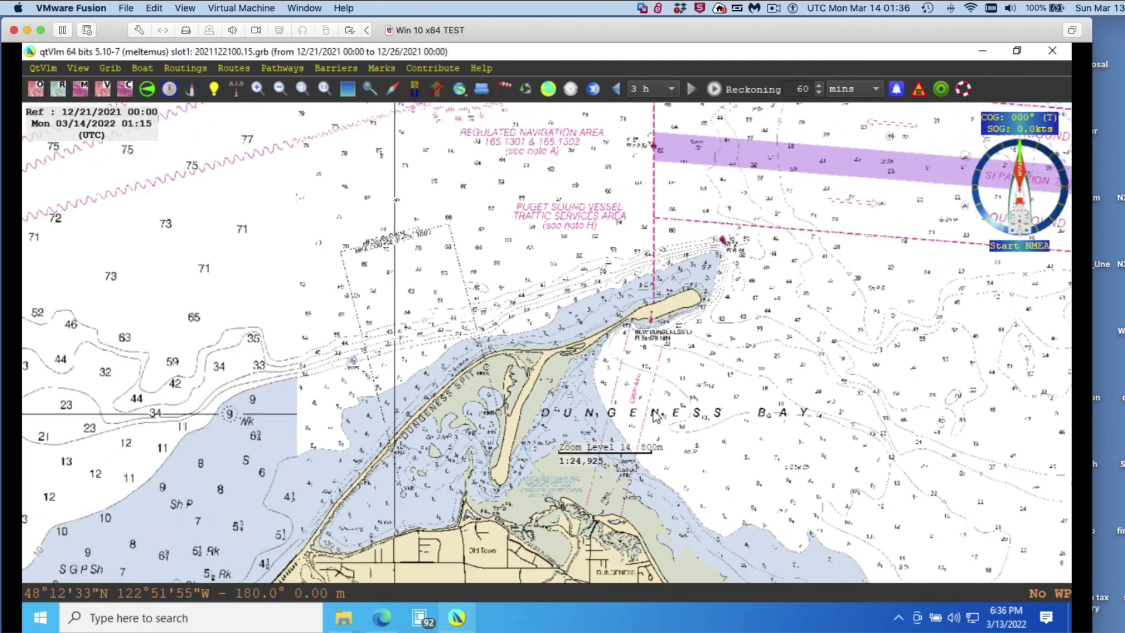
scroll(656, 416, down, 1)
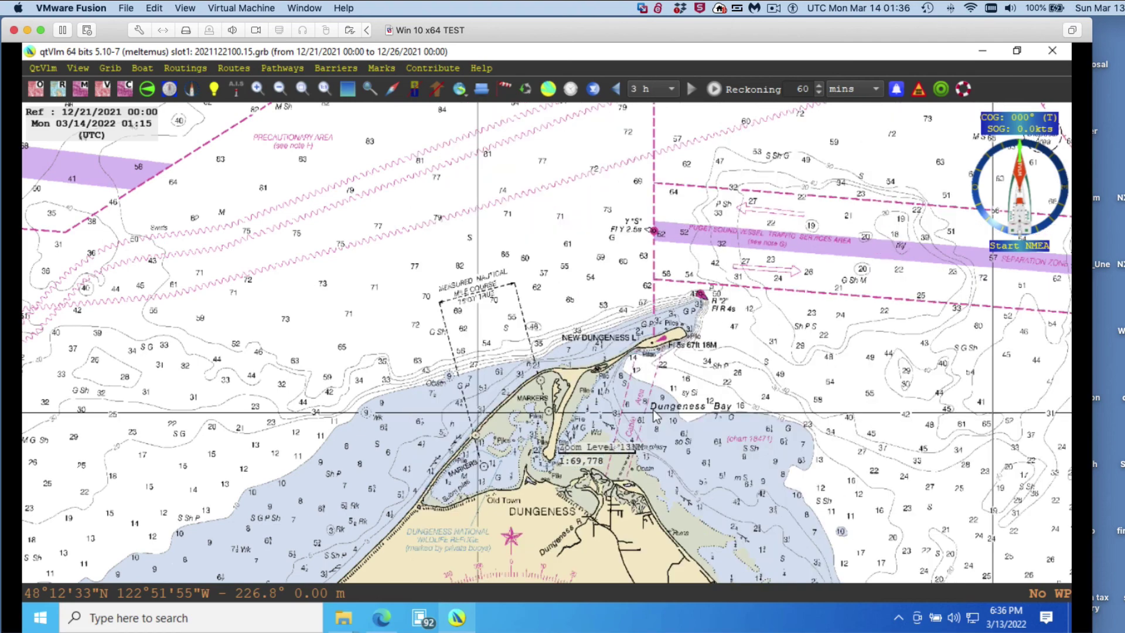